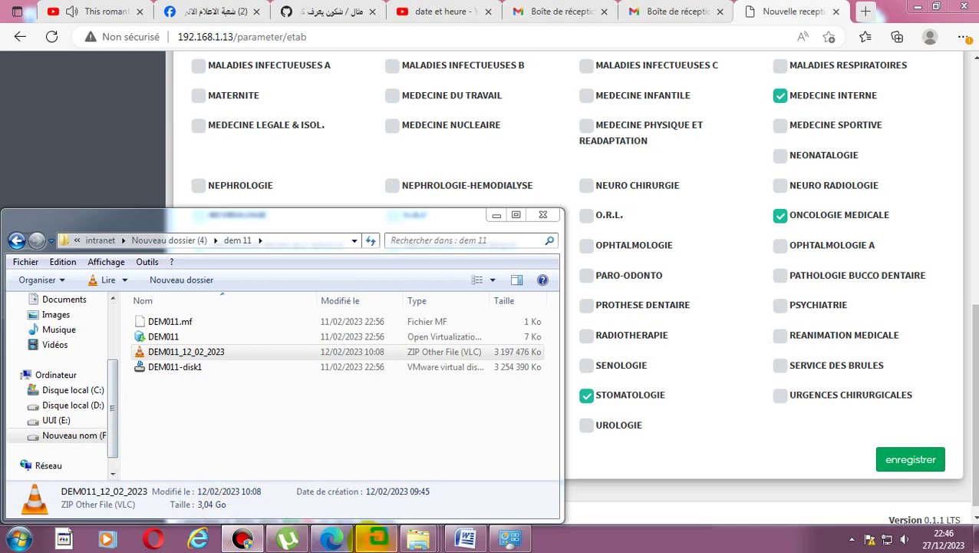
- Switch to VMware Workstation and import the DEM011 appliance from the dem 11 folder, using the name DEM011 and the default storage path
left_click(376, 539)
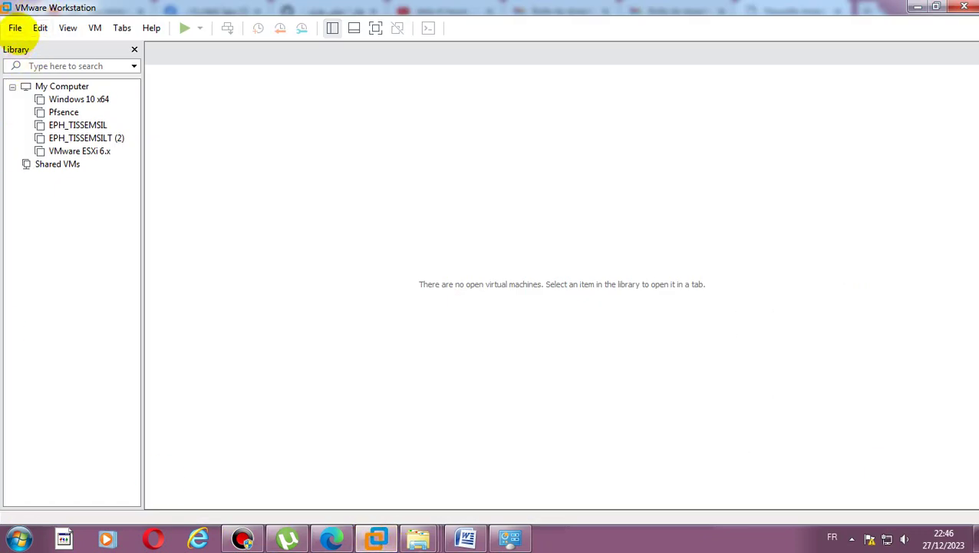
left_click(14, 27)
left_click(40, 79)
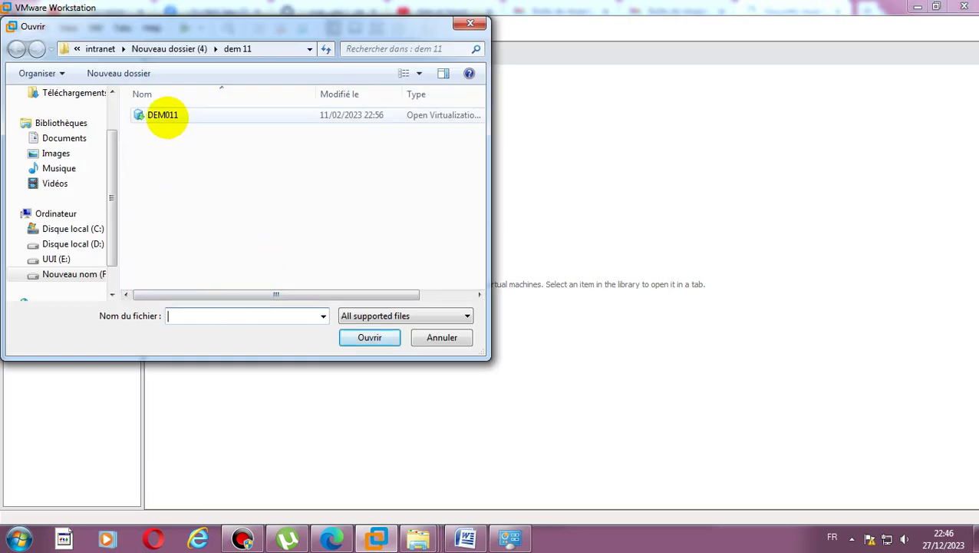
double_click(171, 119)
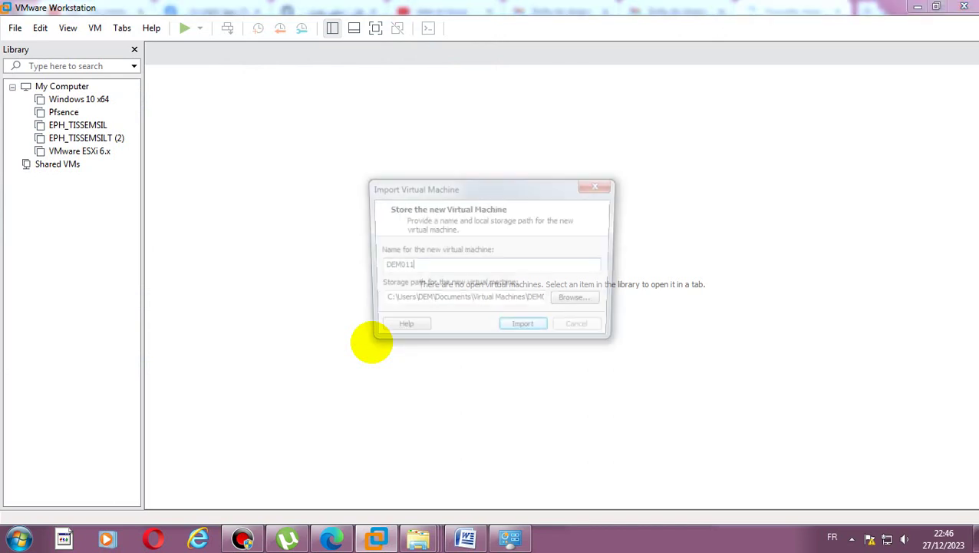
left_click(529, 331)
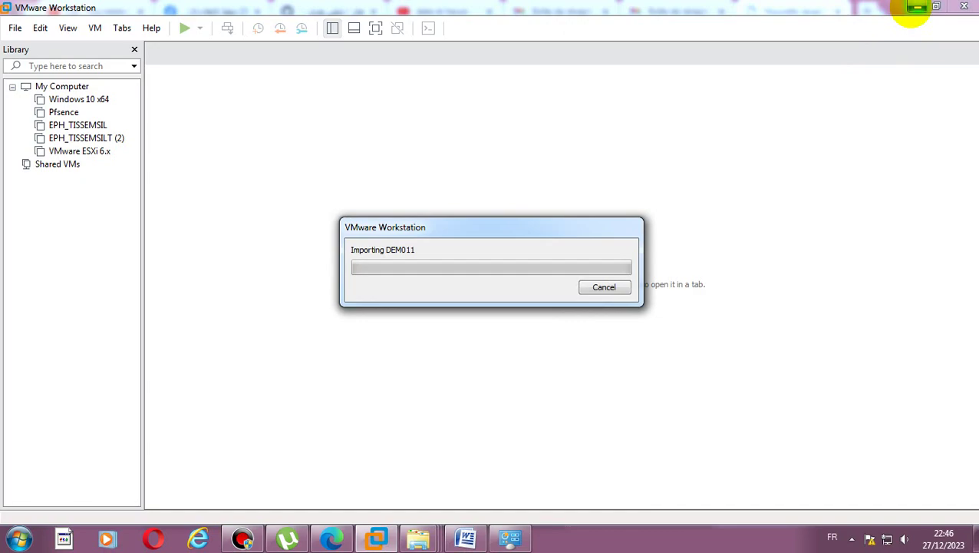
- Minimize the VMware Workstation and browser windows and permanently empty the desktop's Recycle Bin
left_click(918, 8)
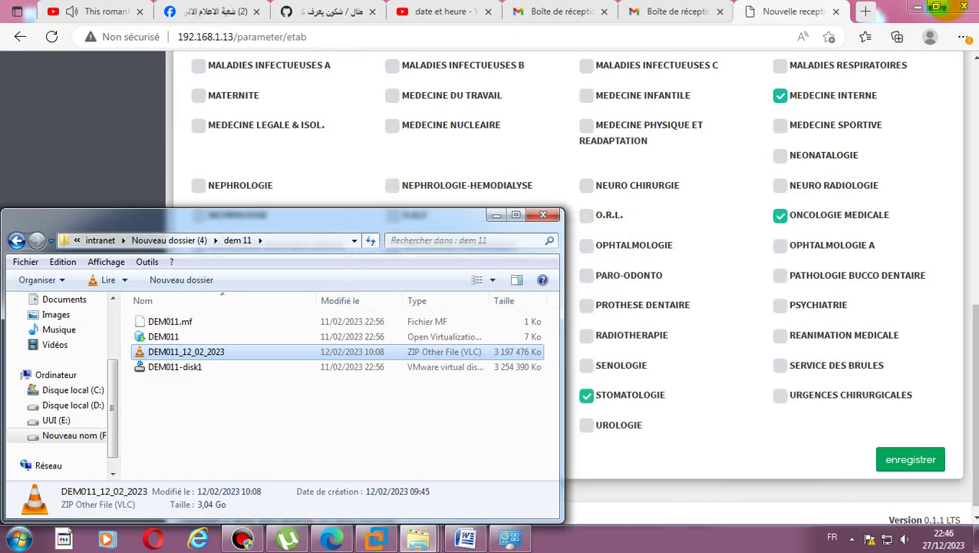
left_click(918, 8)
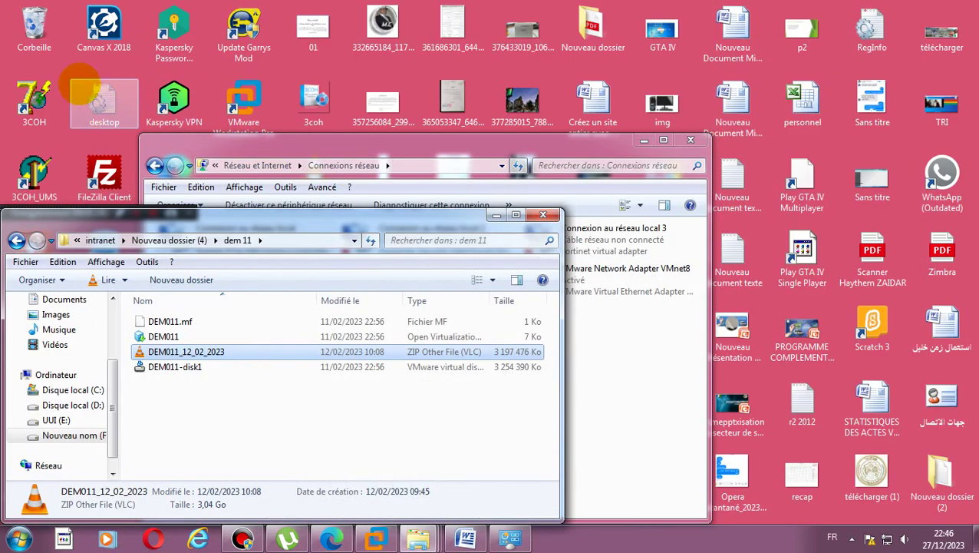
right_click(31, 24)
left_click(70, 47)
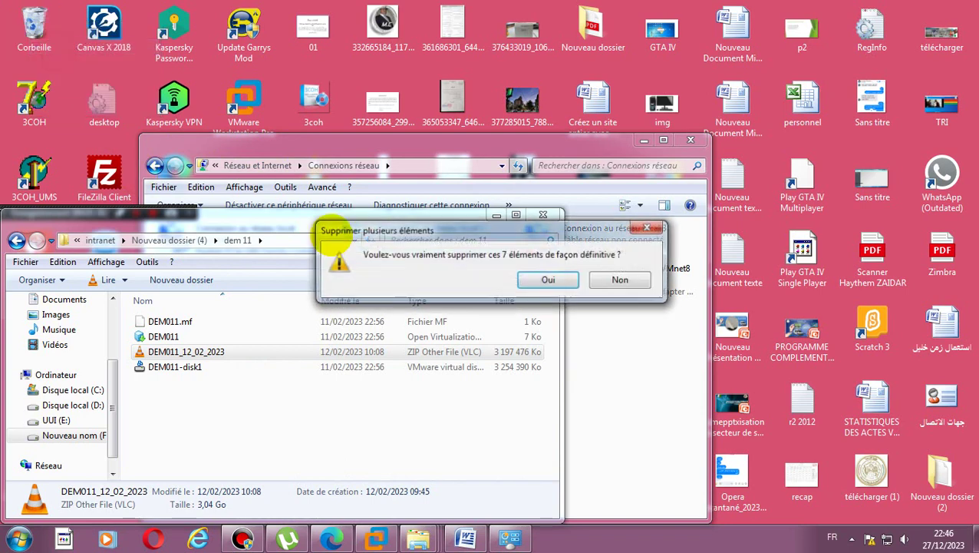
left_click(551, 281)
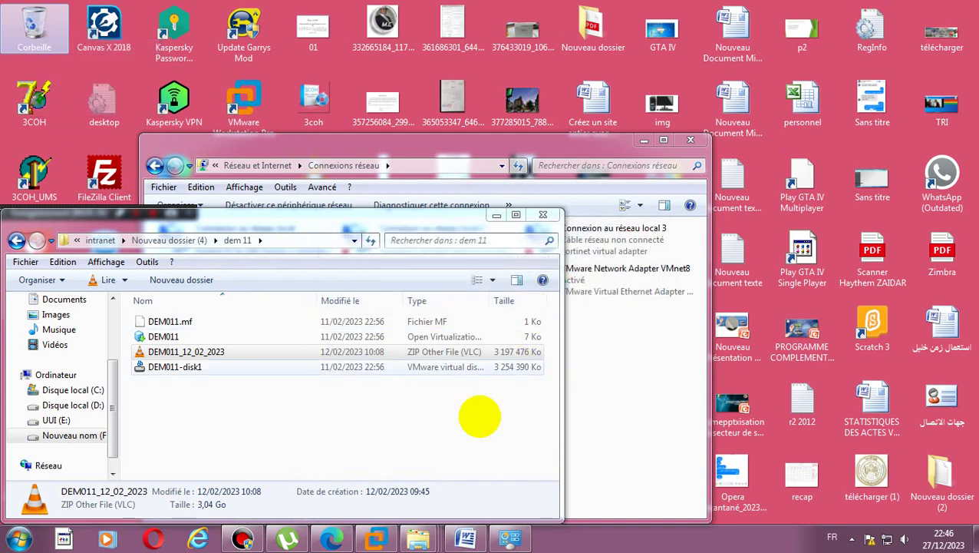
- Return to VMware Workstation and power on the imported DEM011 virtual machine
mouse_move(376, 537)
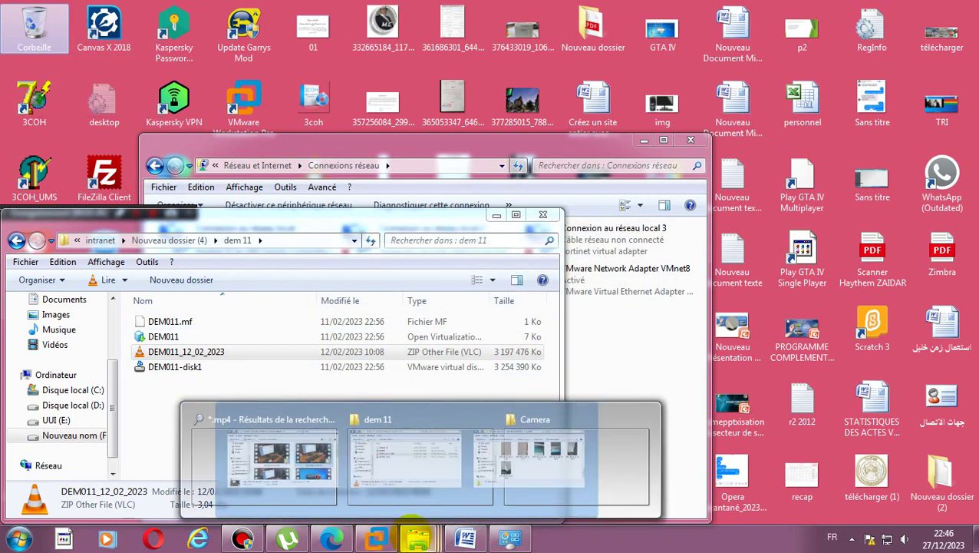
left_click(371, 482)
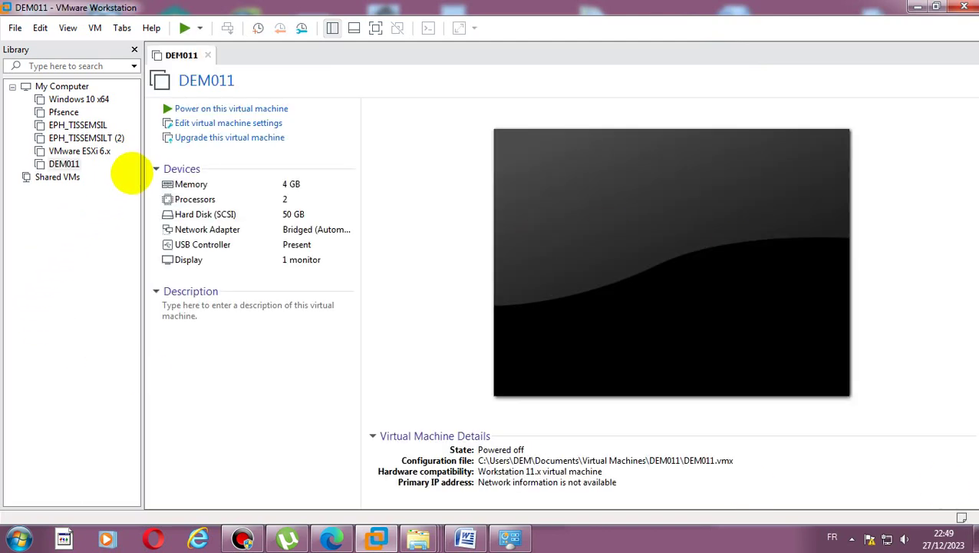
left_click(64, 164)
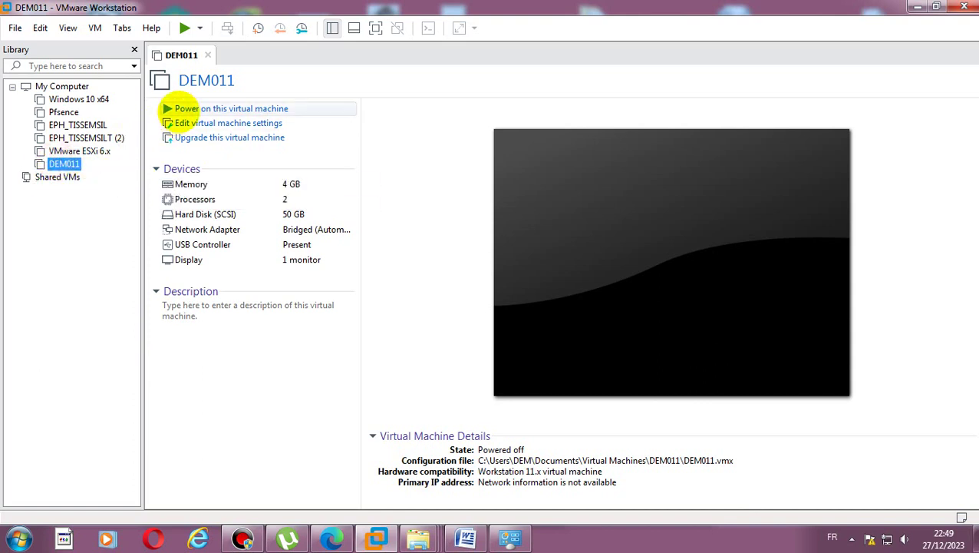
left_click(170, 109)
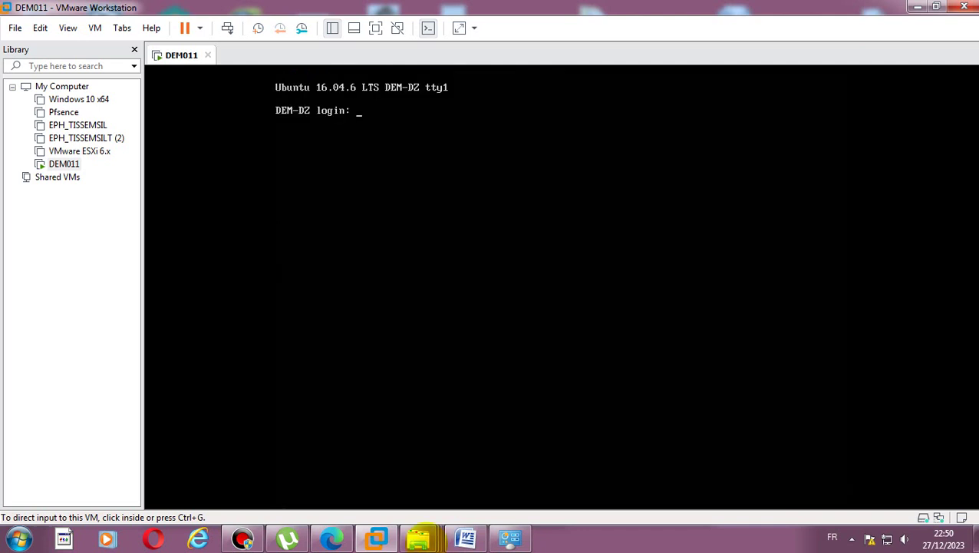
- Switch to the Edge browser and load the DEM login page at 192.168.1.13
left_click(330, 536)
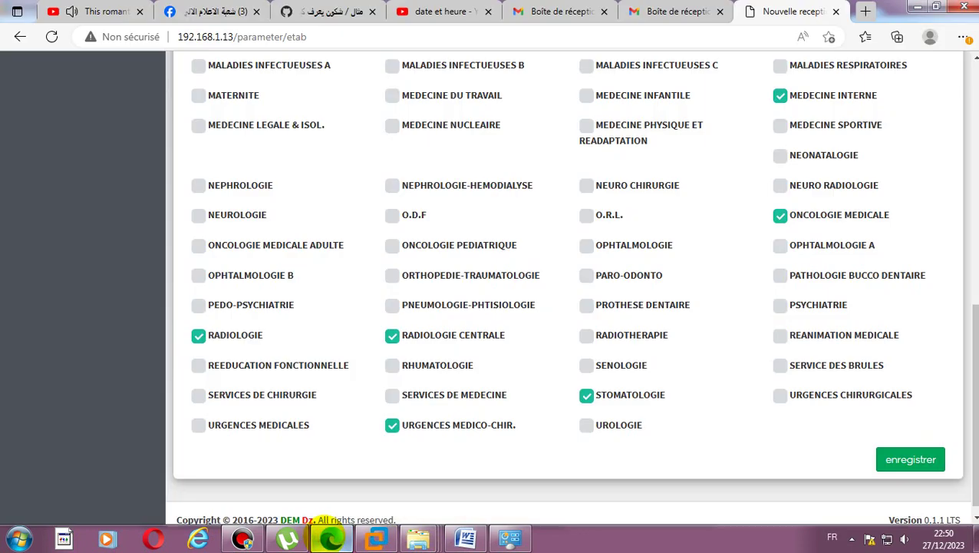
left_click(717, 31)
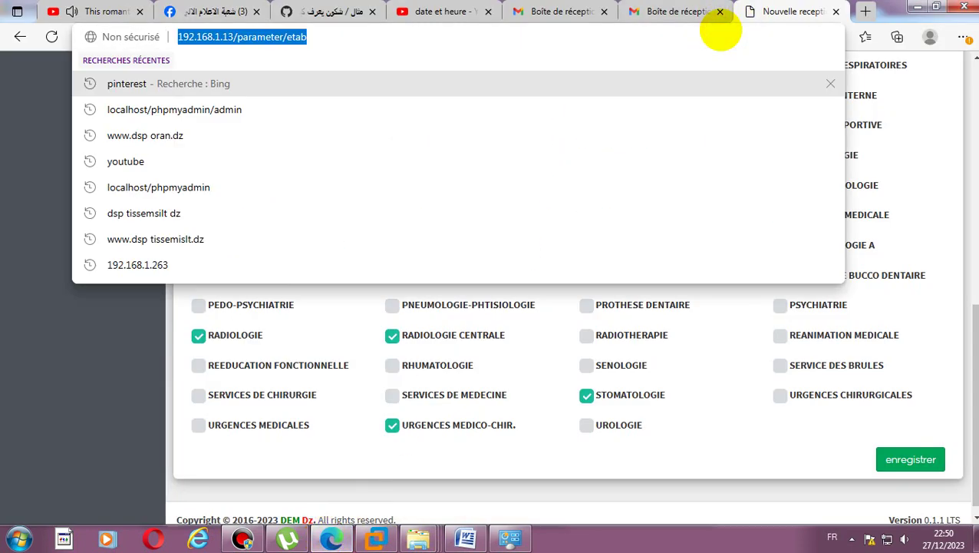
type("1")
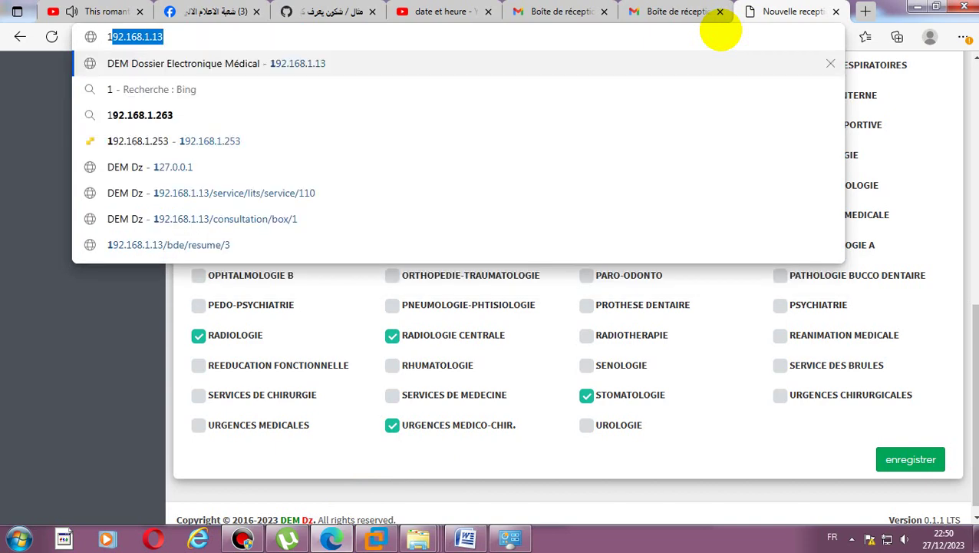
type("1")
key("Return")
left_click(302, 36)
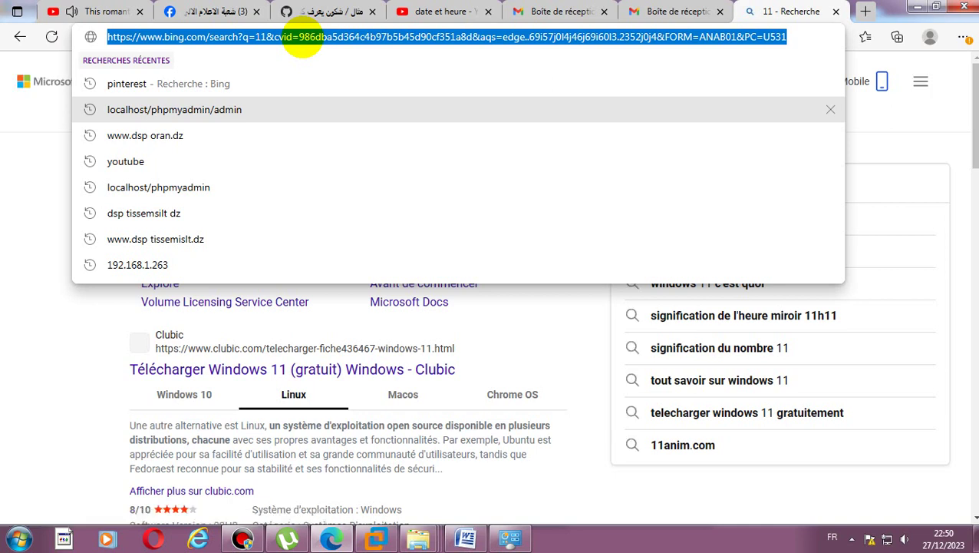
type("1")
key("Return")
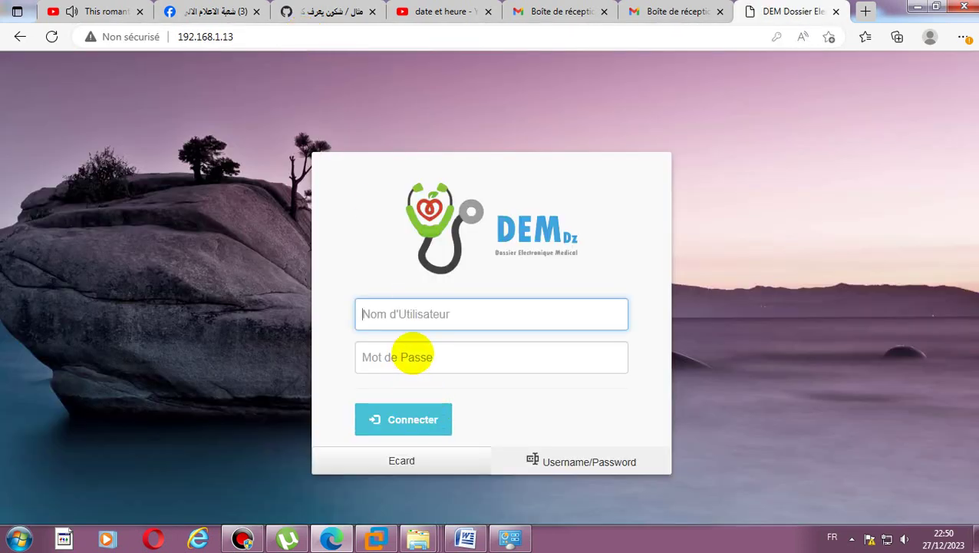
- Log in to DEM Dz as admin, filling the username and password fields from the saved credentials
left_click(407, 309)
left_click(418, 84)
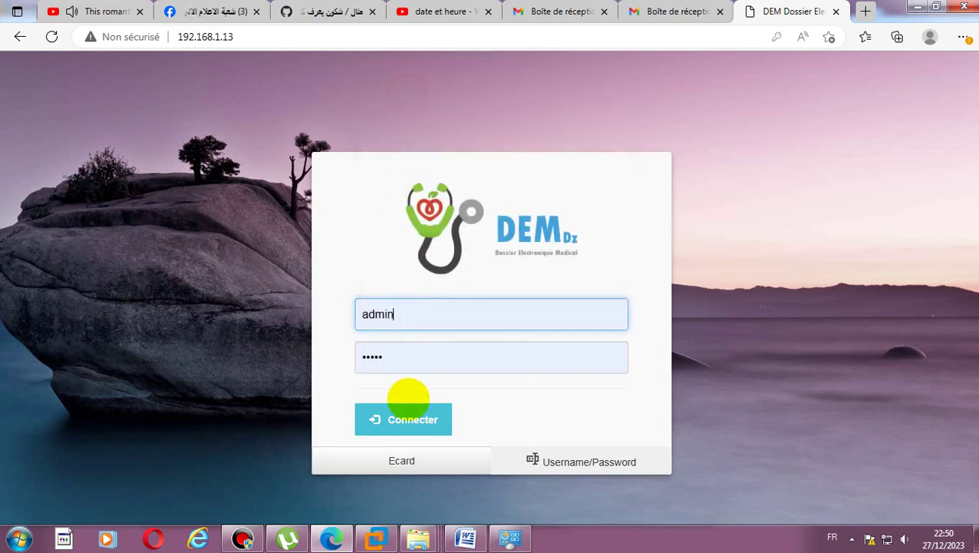
left_click(408, 415)
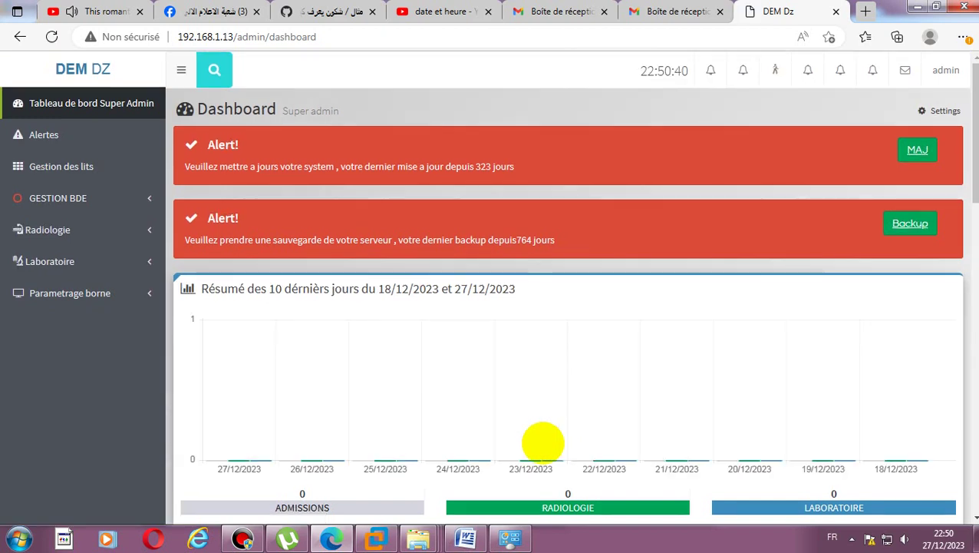
- View the Alertes page, and log out of the admin account
left_click(32, 137)
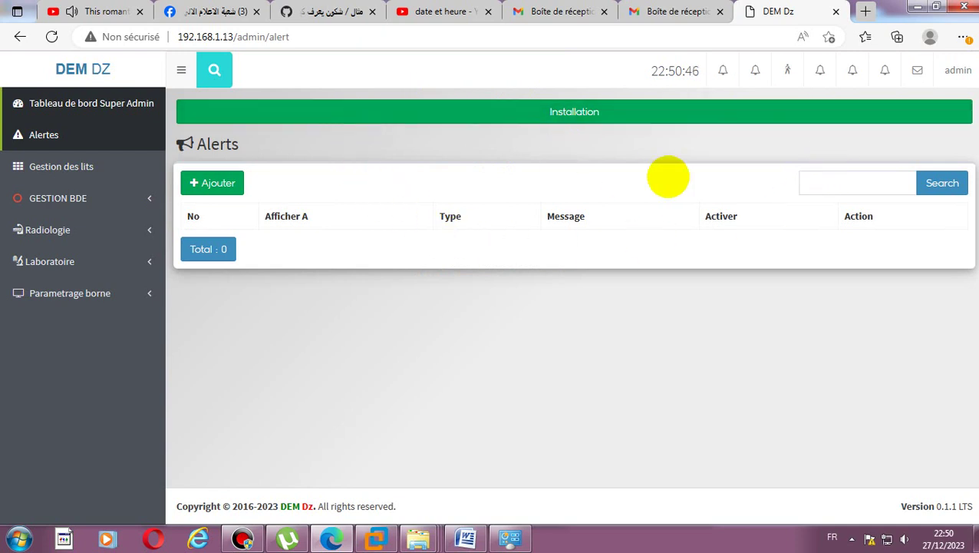
left_click(958, 70)
left_click(932, 162)
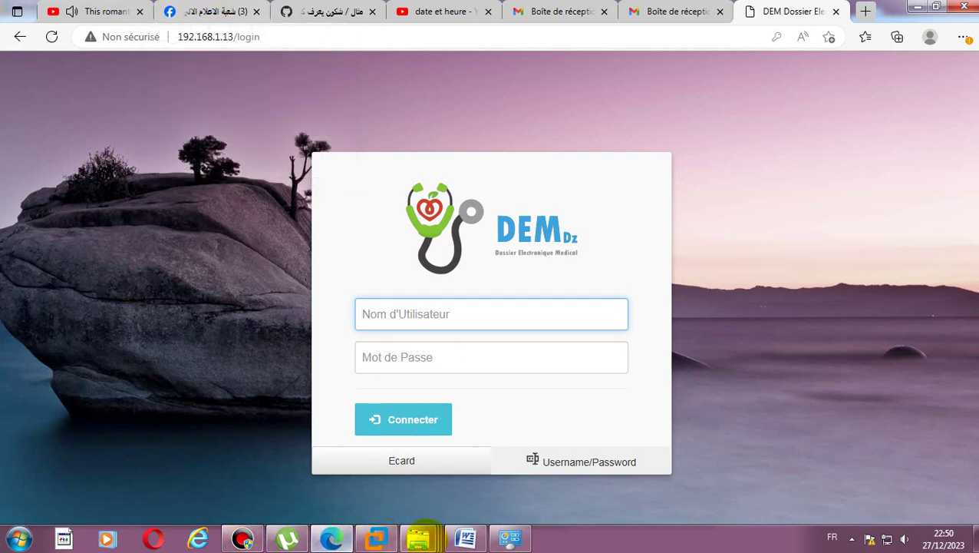
- Switch to the dem 11 Explorer window and open the EPH10 folder inside Documents > Virtual Machines
left_click(422, 538)
left_click(447, 483)
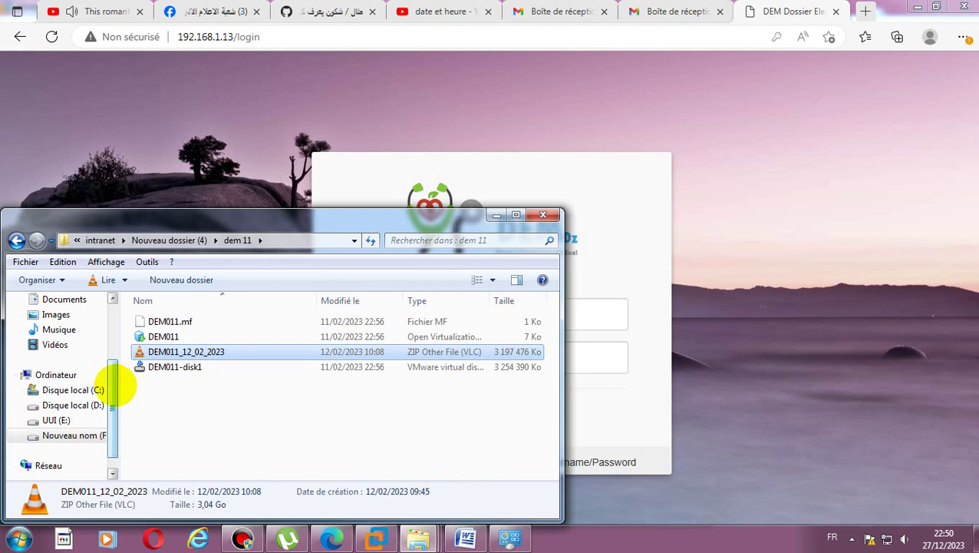
left_click_drag(111, 388, 111, 326)
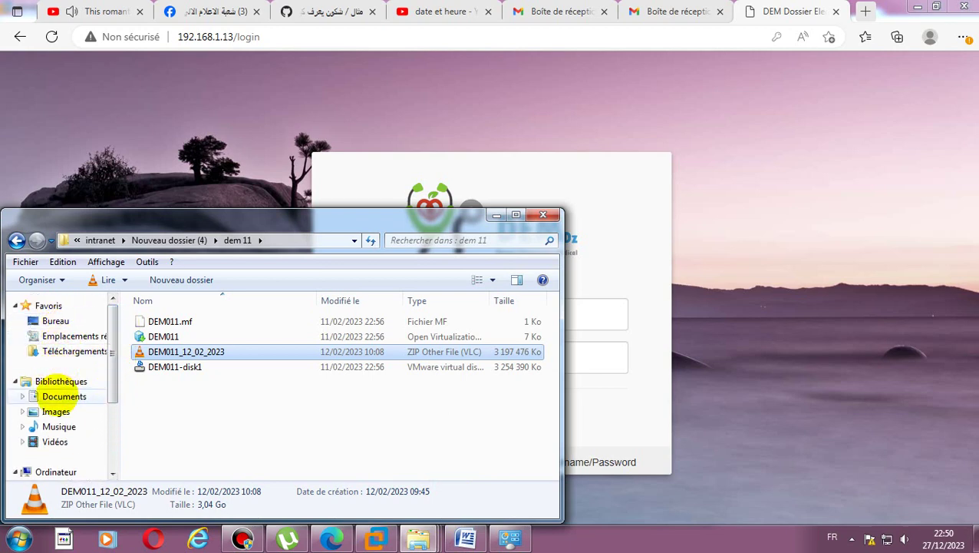
left_click(52, 396)
double_click(251, 384)
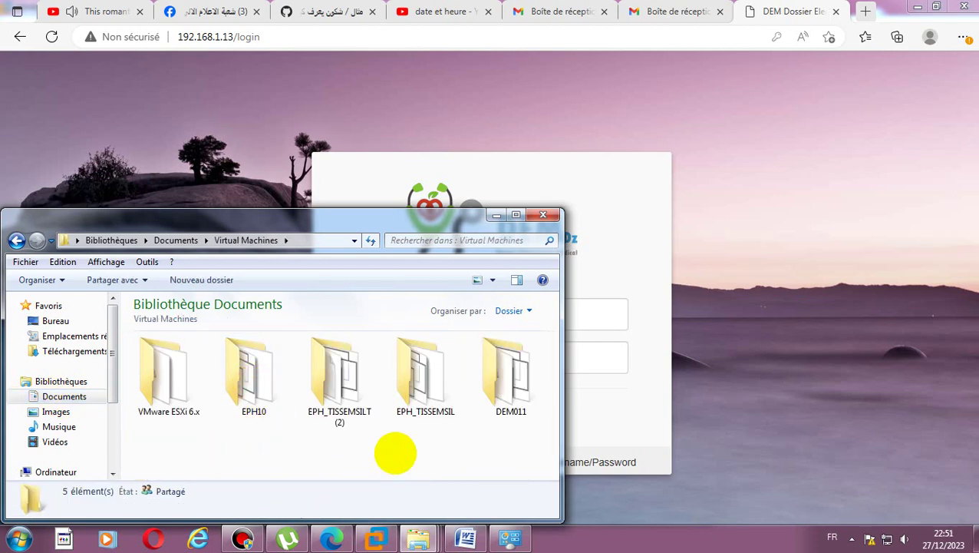
double_click(256, 382)
scroll(481, 415, "down", 1)
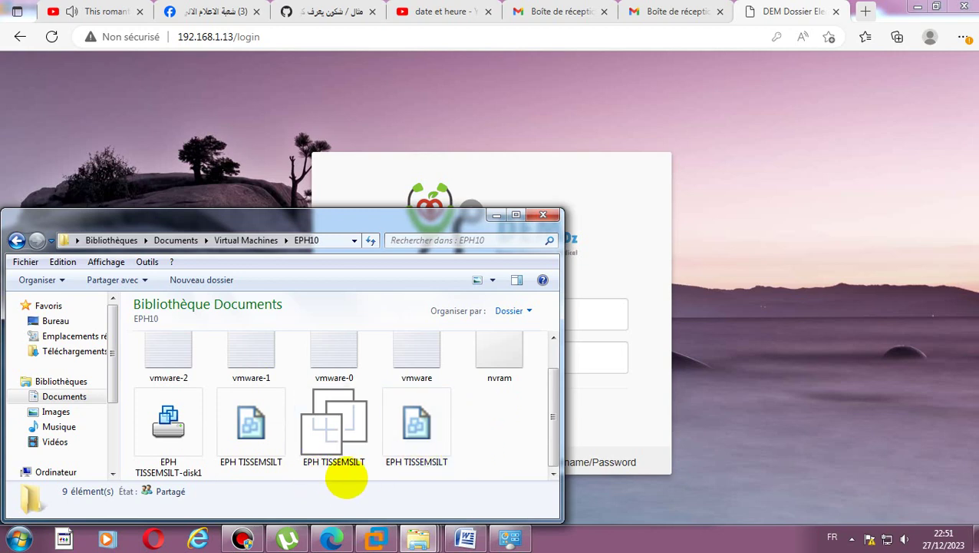
- Copy the three EPH TISSEMSILT files and the EPH TISSEMSILT-disk1 file from the EPH10 folder
left_click(421, 451)
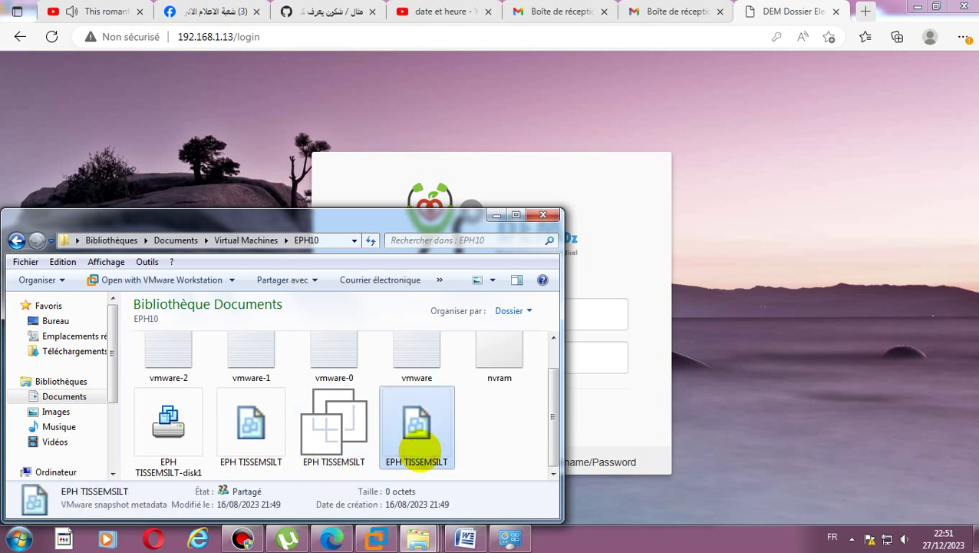
left_click(245, 449, "ctrl")
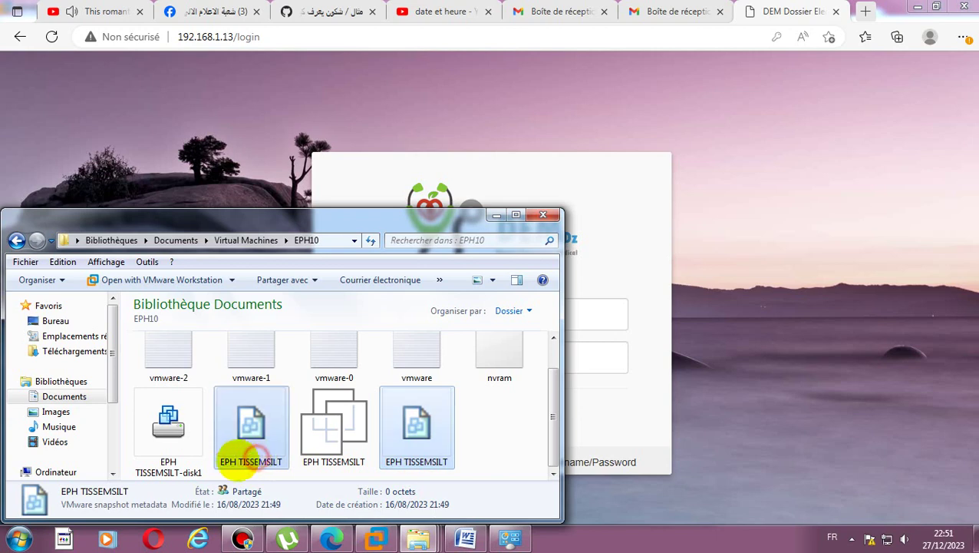
left_click(342, 454, "ctrl")
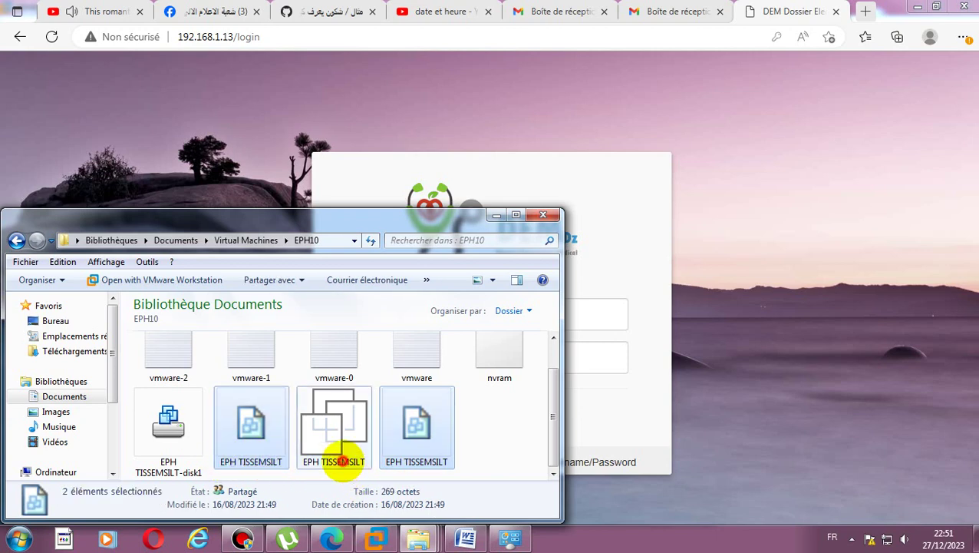
left_click(186, 459, "ctrl")
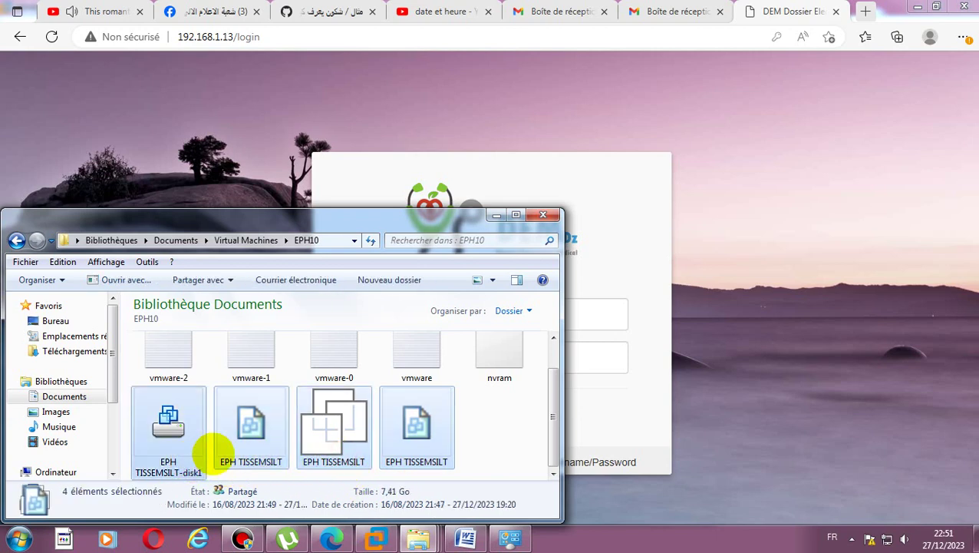
right_click(211, 451)
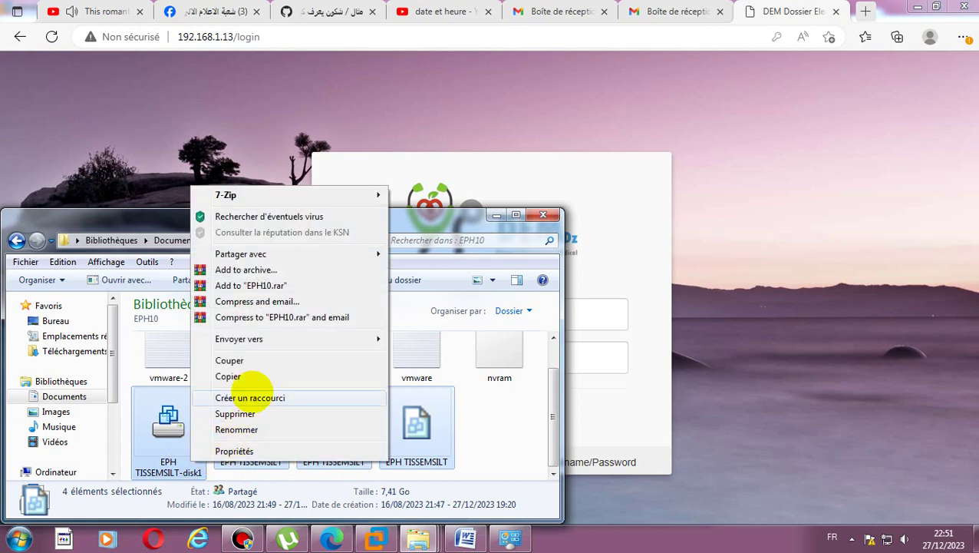
left_click(246, 376)
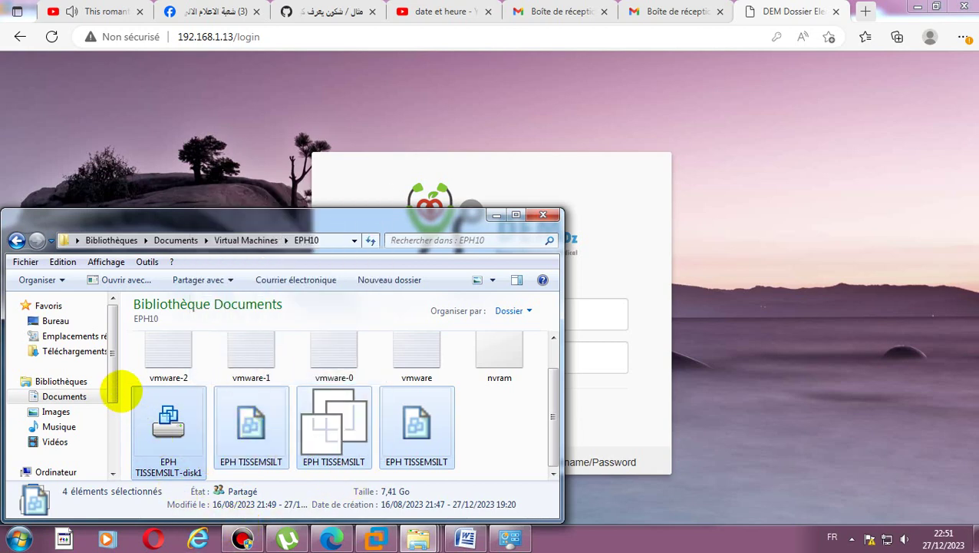
- Paste the four copied EPH TISSEMSILT files into the dem 11 folder under F: > intranet > Nouveau dossier (4)
left_click_drag(120, 384, 111, 441)
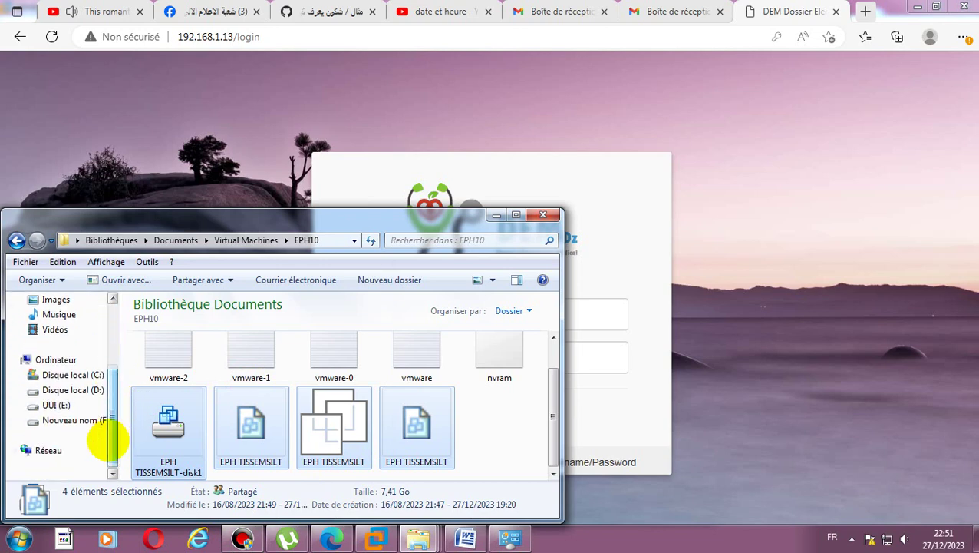
left_click(80, 420)
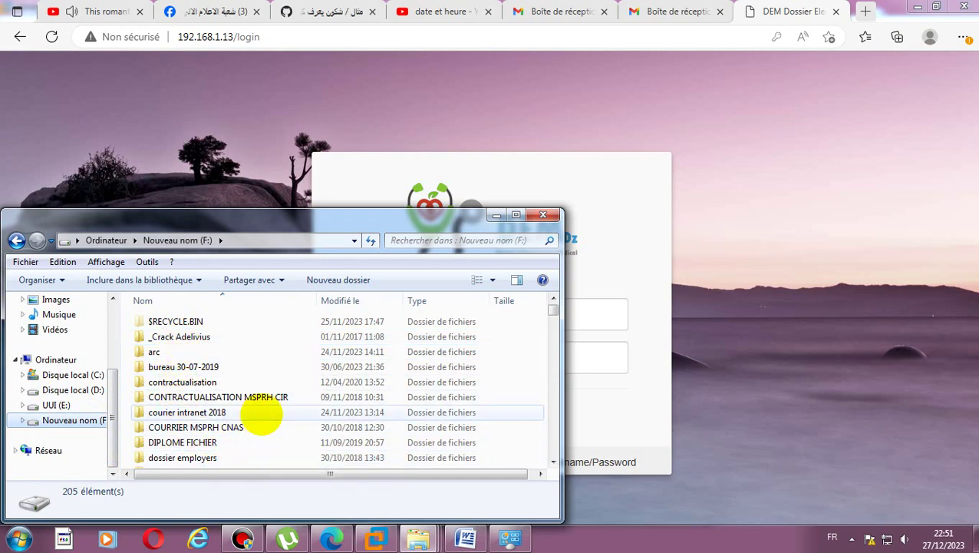
left_click(201, 396)
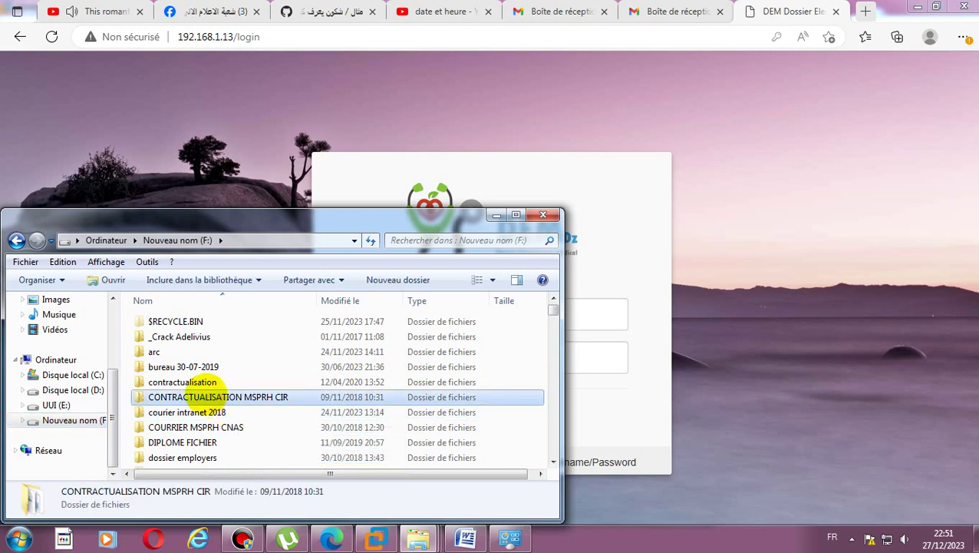
key("i")
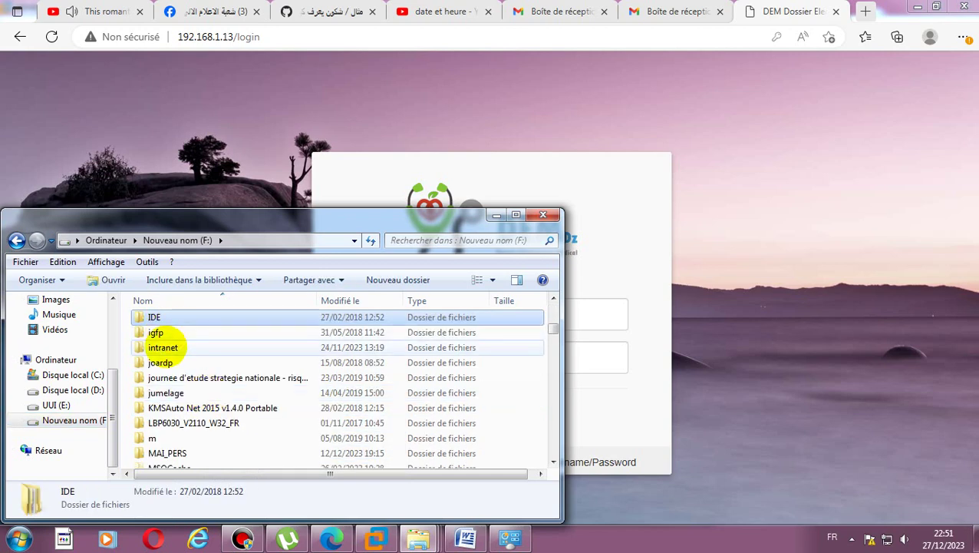
double_click(170, 345)
double_click(198, 322)
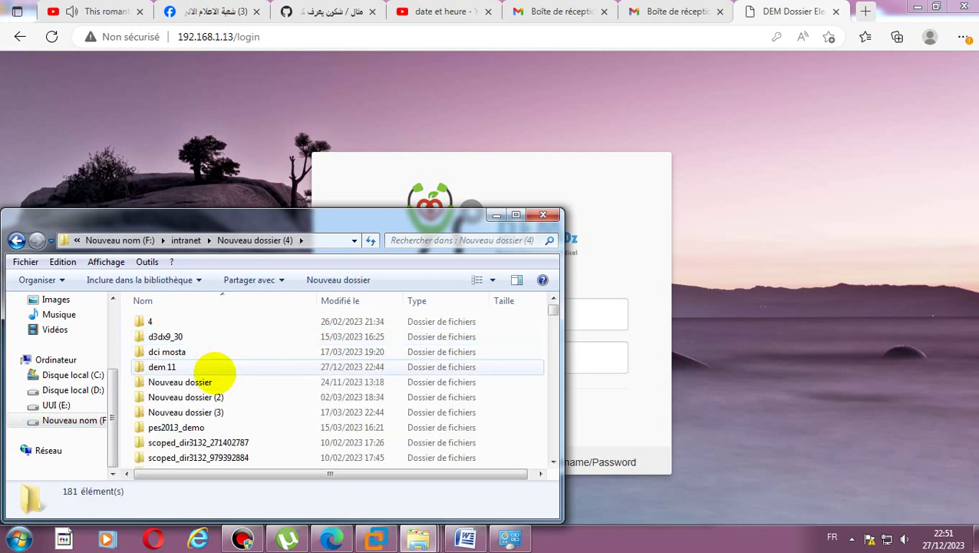
double_click(163, 367)
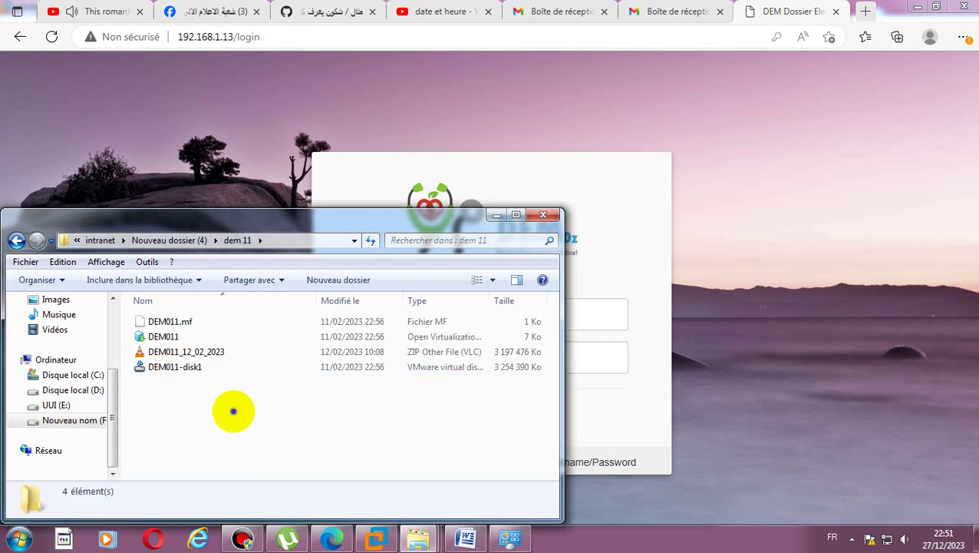
right_click(234, 412)
left_click(278, 318)
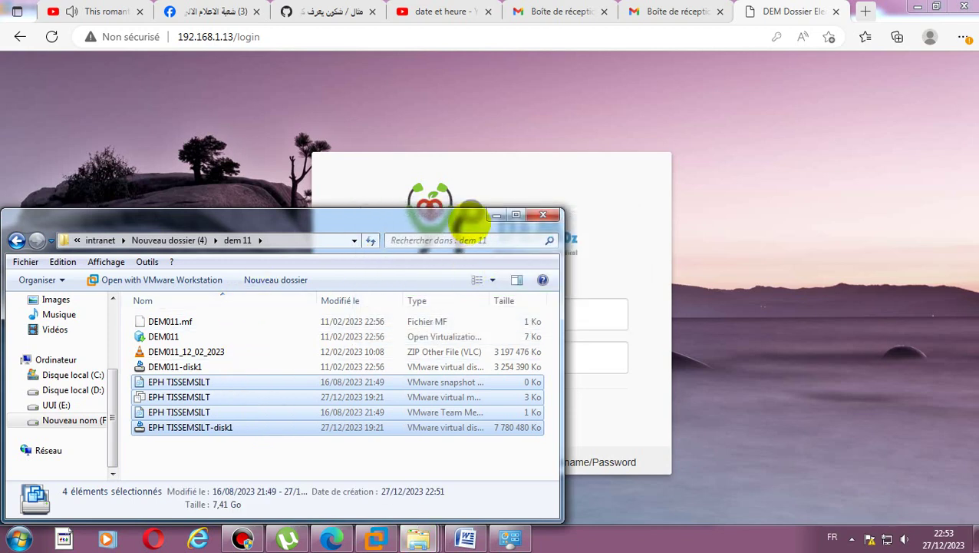
- Minimize the Explorer window and reload the DEM Dz login page at 192.168.1.13/login
left_click(496, 214)
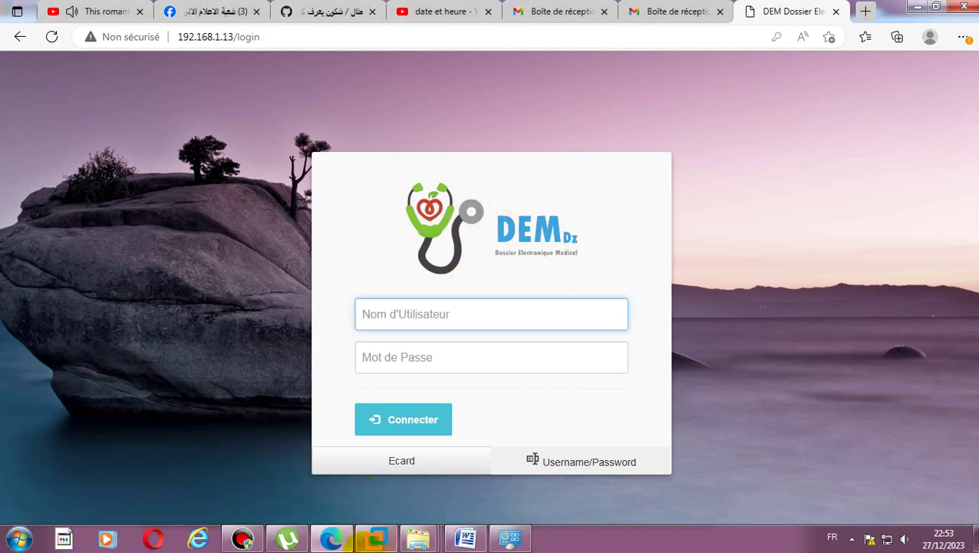
left_click(318, 35)
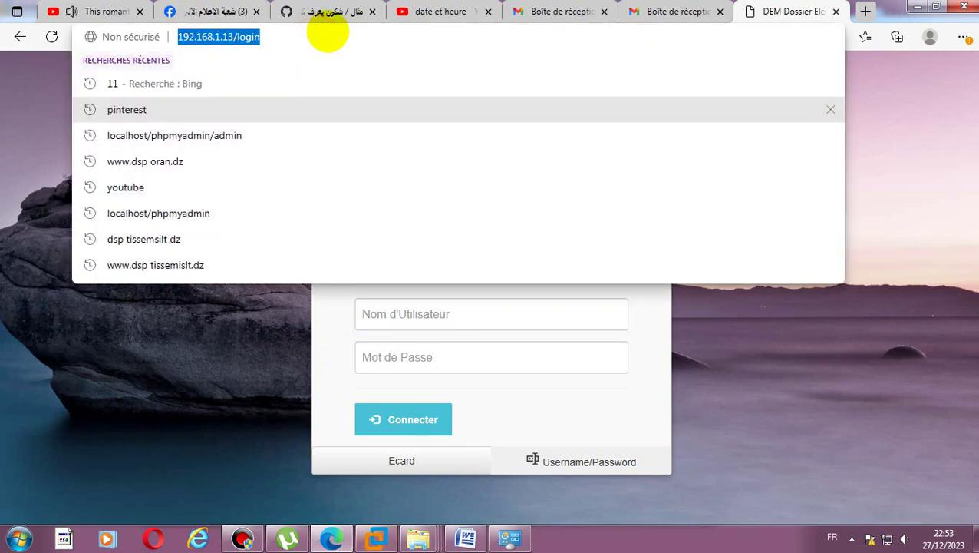
key("Return")
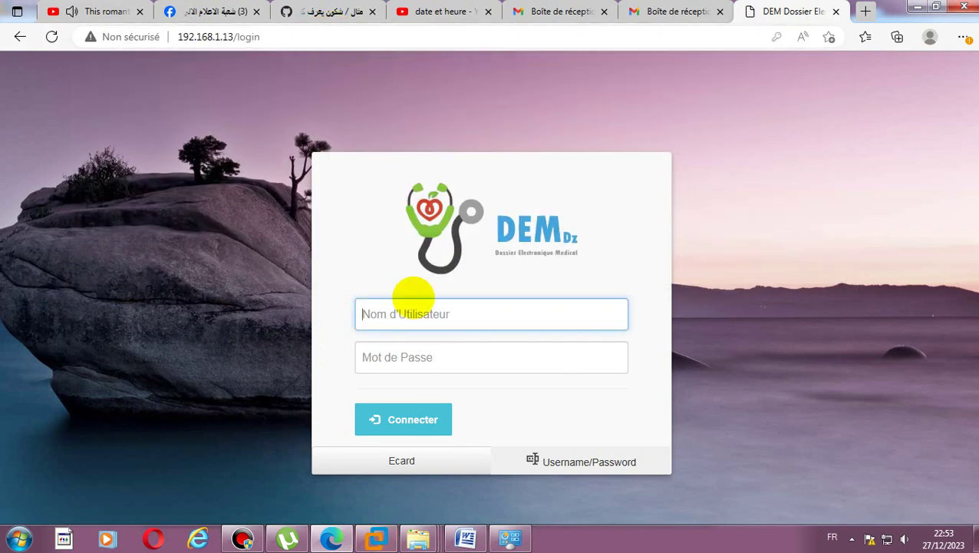
- Switch to VMware Workstation and power off the DEM011 virtual machine
left_click(376, 539)
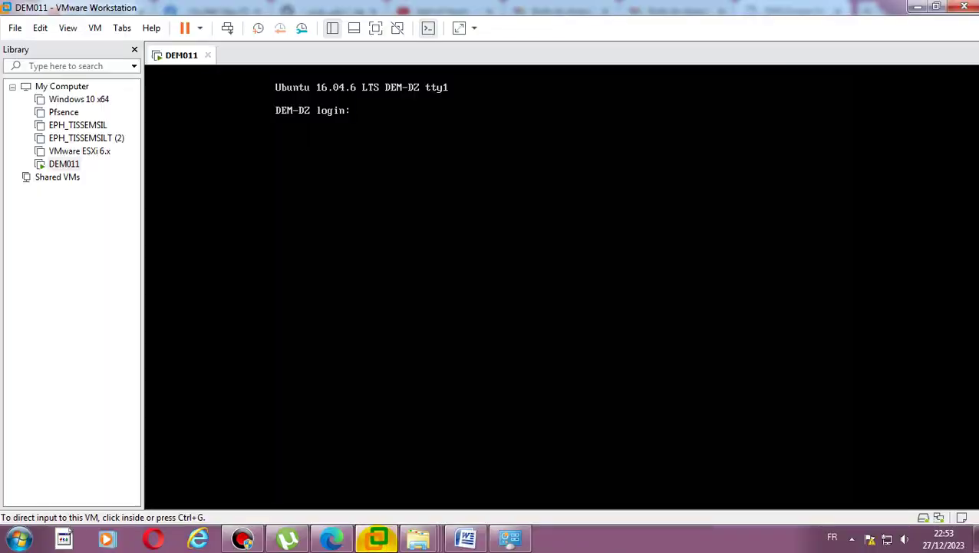
right_click(63, 163)
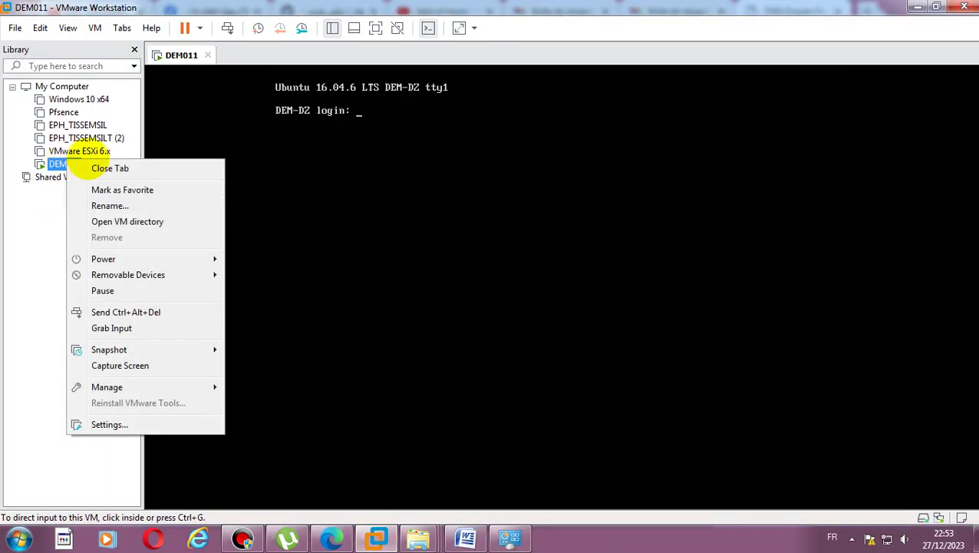
mouse_move(132, 258)
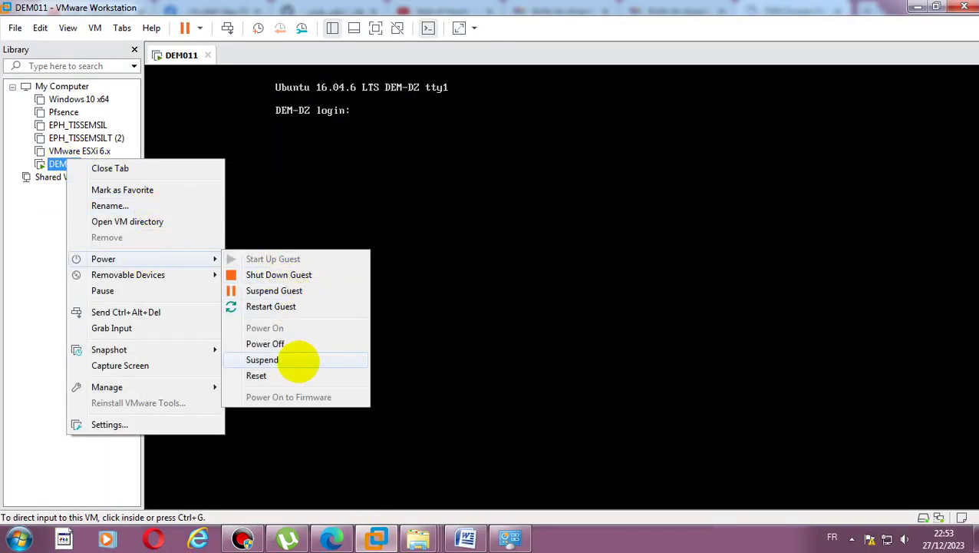
left_click(272, 344)
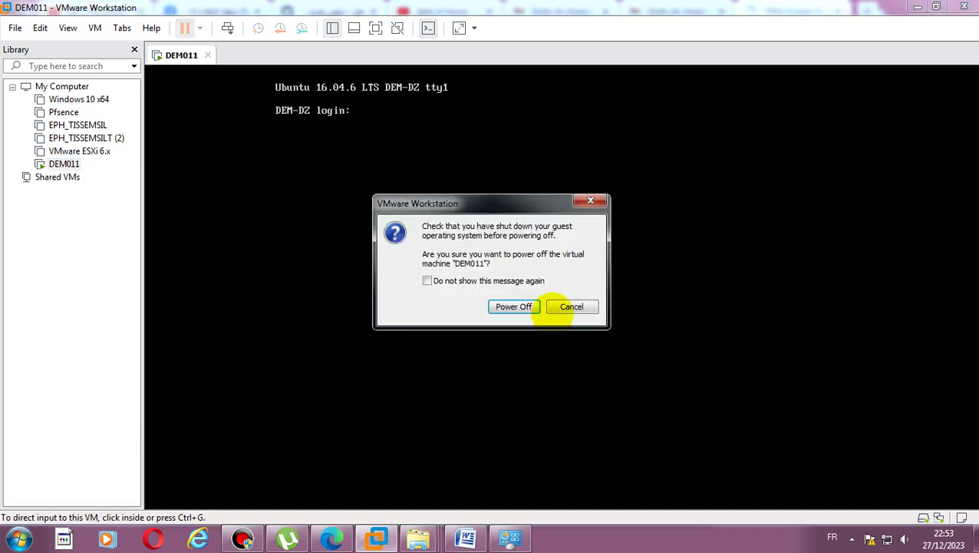
left_click(503, 304)
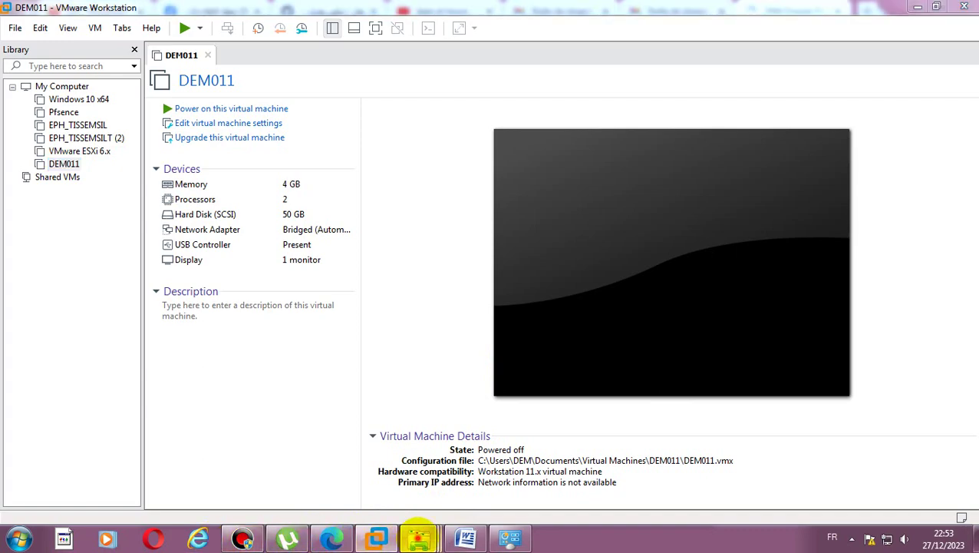
- Switch to the dem 11 Explorer window and open the Virtual Machines folder inside Documents
mouse_move(419, 537)
left_click(421, 480)
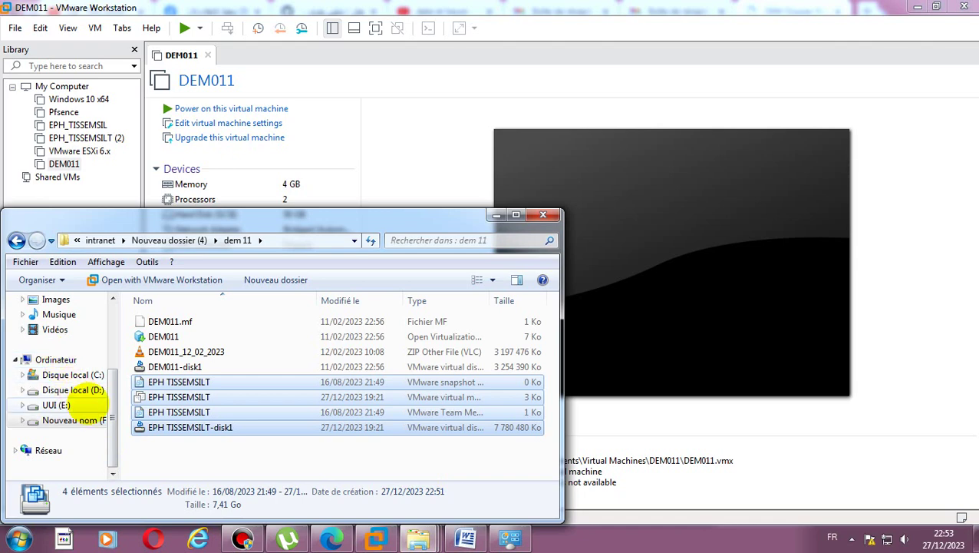
left_click(73, 374)
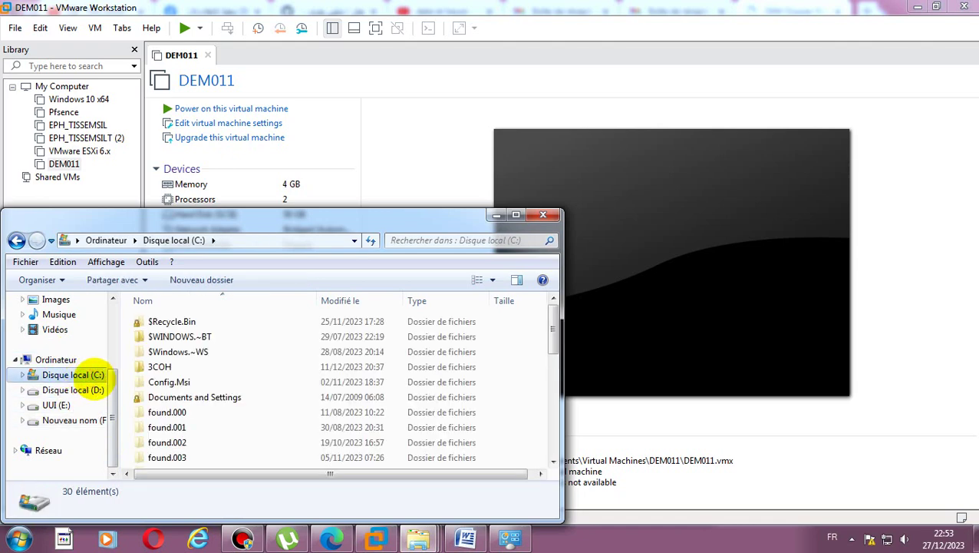
left_click_drag(113, 376, 95, 330)
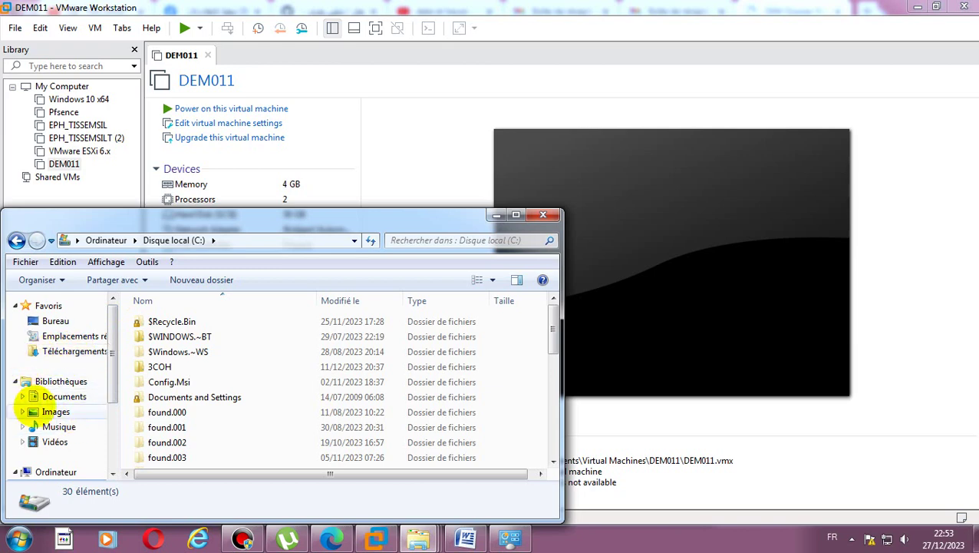
left_click(54, 396)
double_click(283, 376)
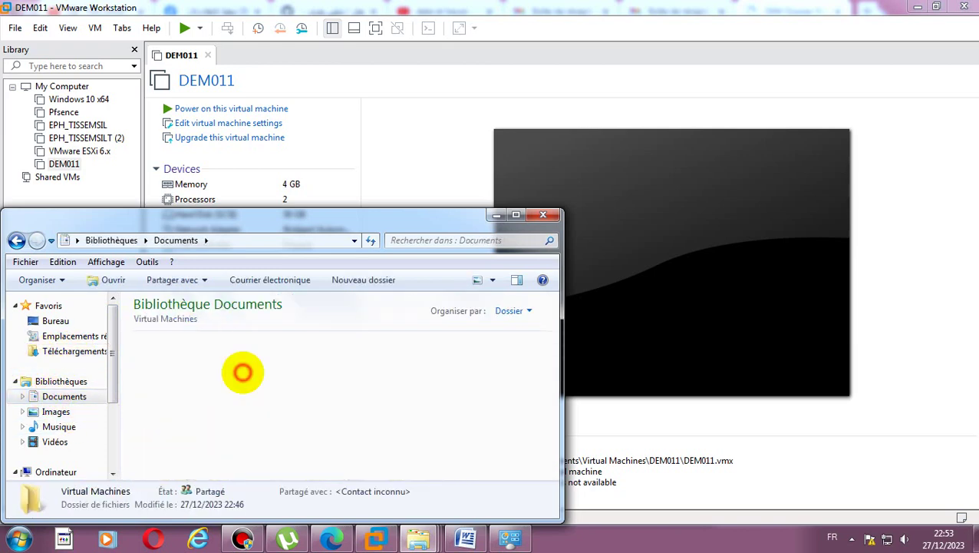
- Delete the DEM011 folder from Virtual Machines and return to VMware Workstation
left_click(514, 400)
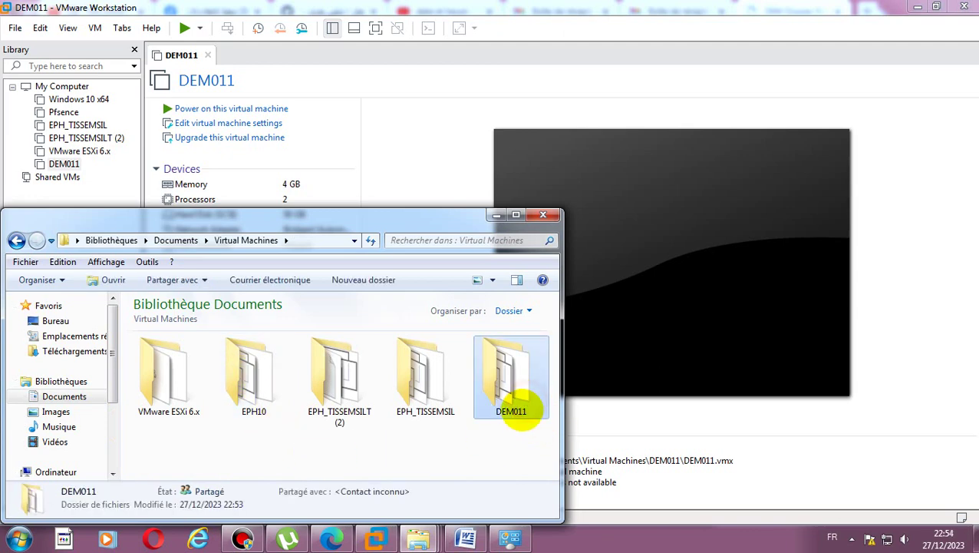
right_click(510, 400)
left_click(561, 326)
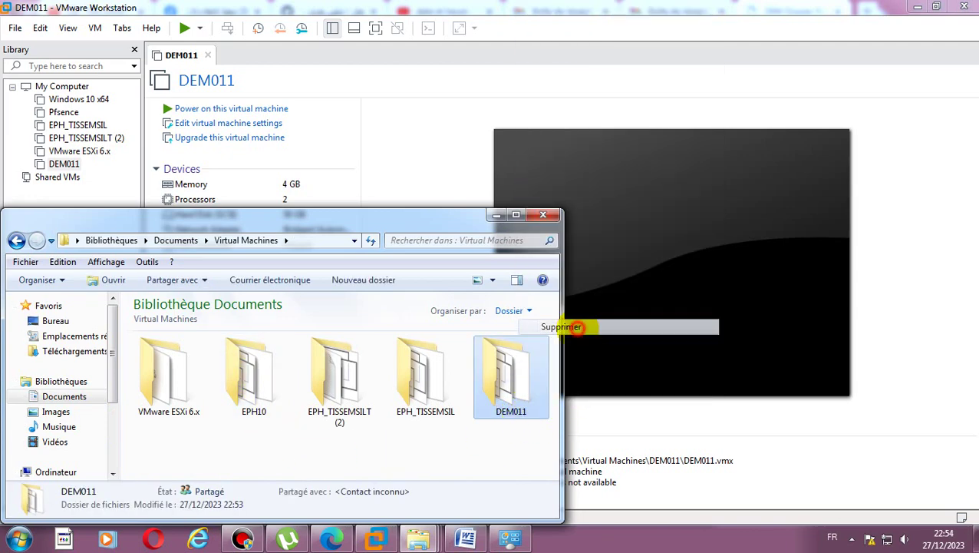
left_click(555, 387)
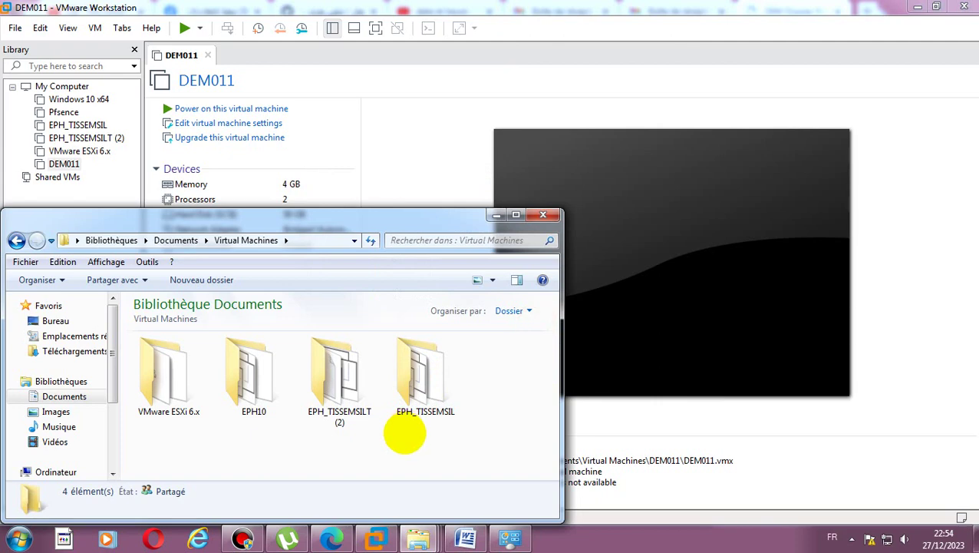
left_click(543, 214)
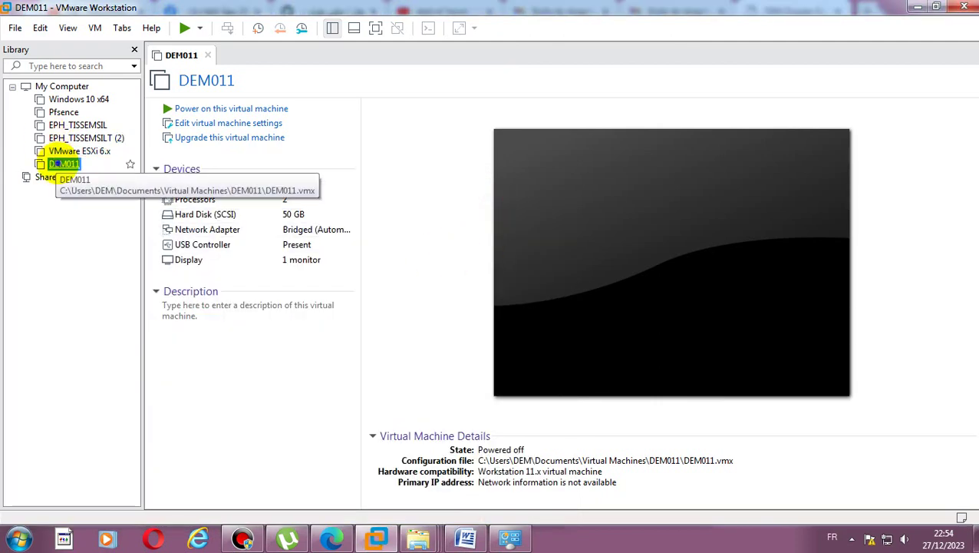
- Remove the DEM011 virtual machine from the VMware library
right_click(62, 165)
left_click(109, 243)
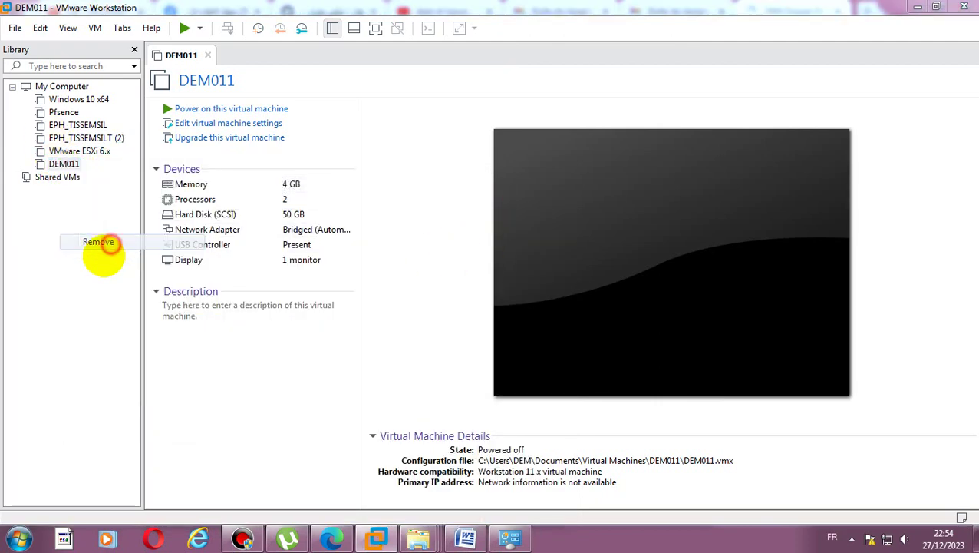
left_click(513, 288)
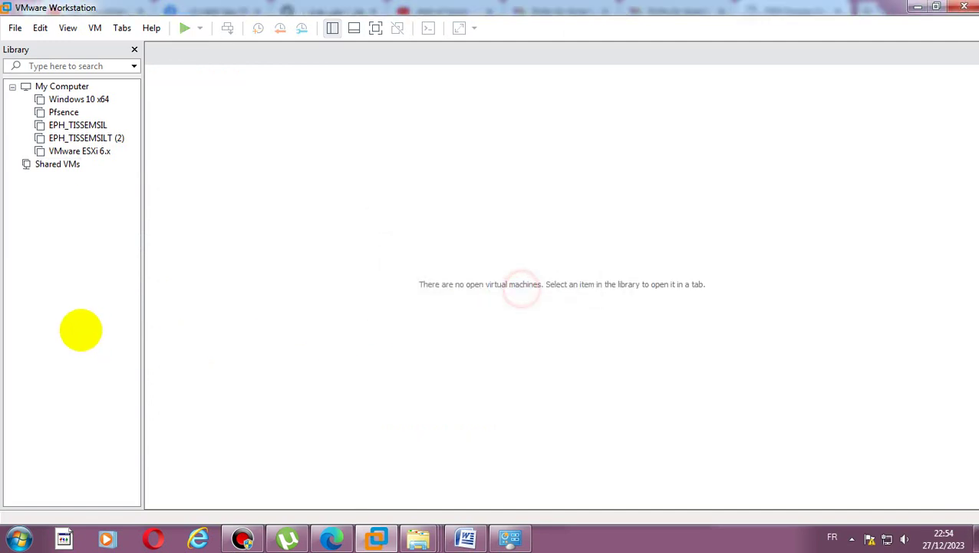
- Open the EPH TISSEMSILT virtual machine from the dem 11 folder and power it on, declaring it as copied
left_click(15, 28)
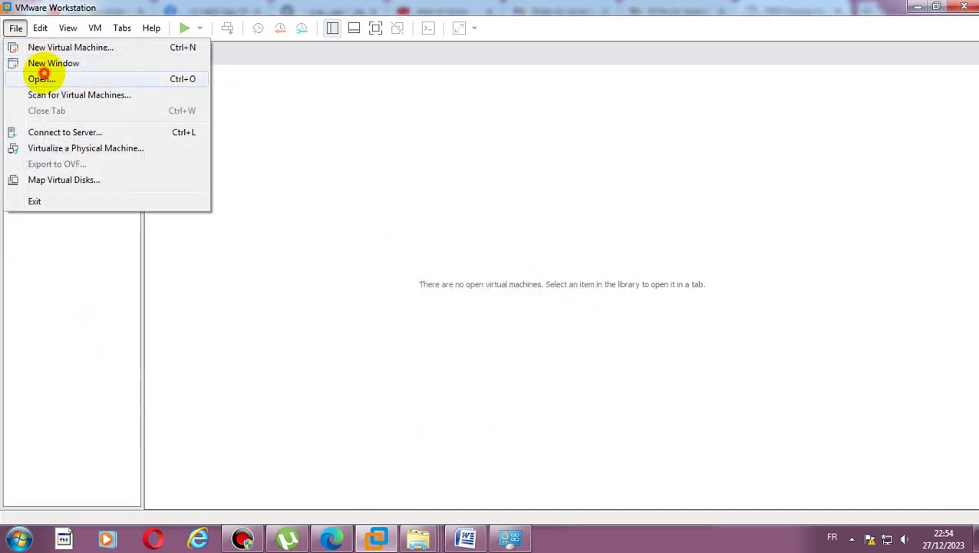
left_click(46, 79)
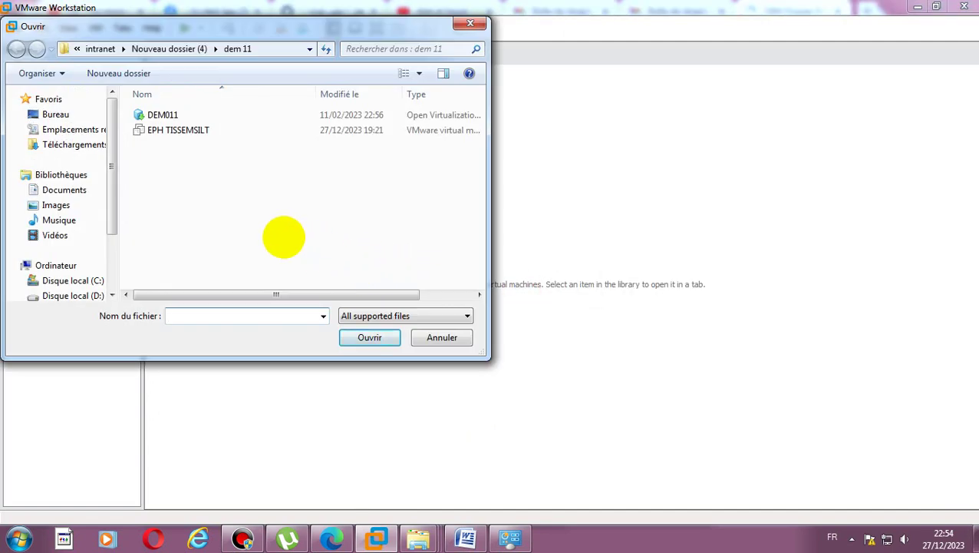
left_click(192, 132)
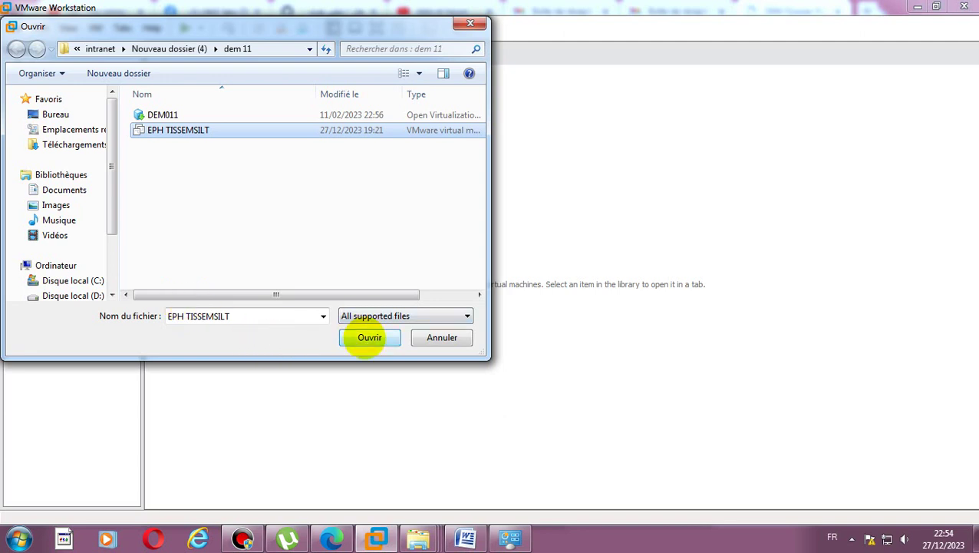
left_click(369, 337)
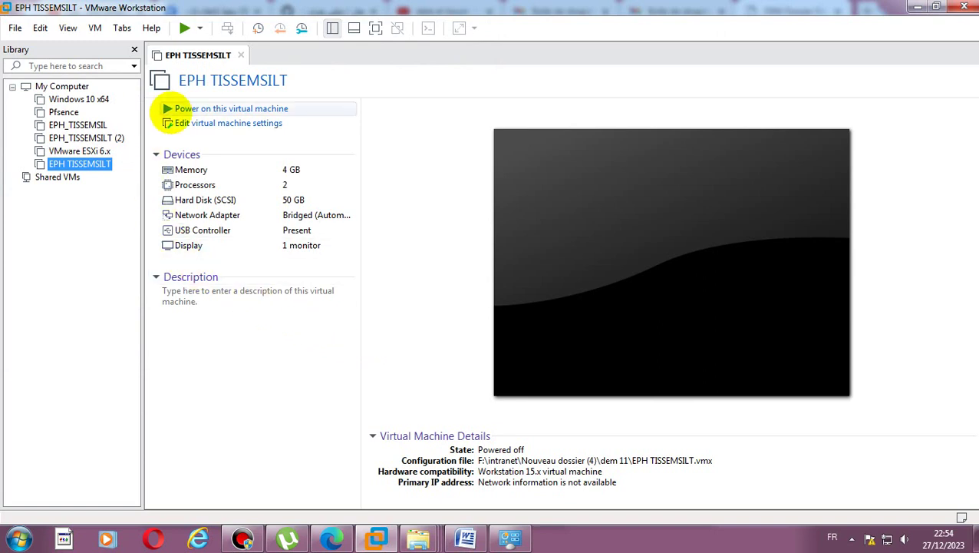
left_click(167, 108)
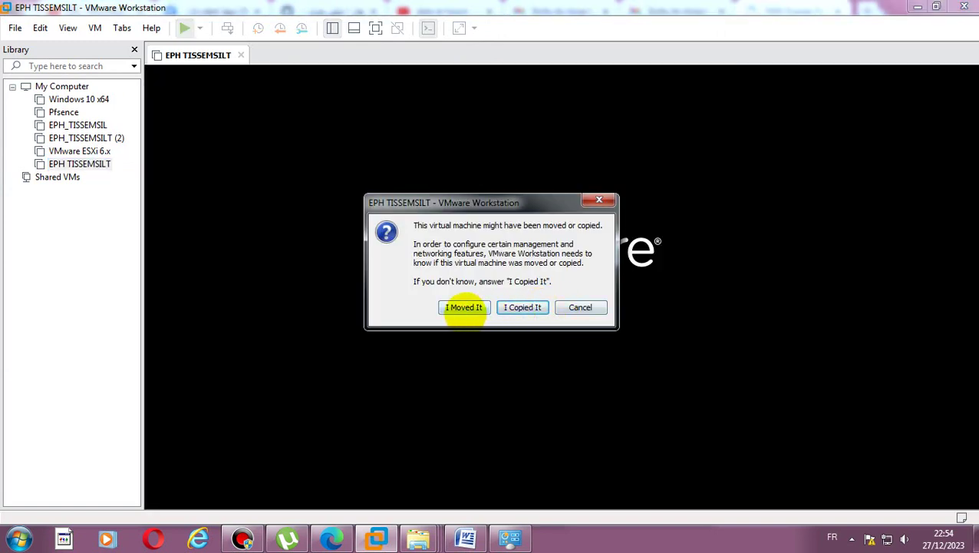
left_click(513, 308)
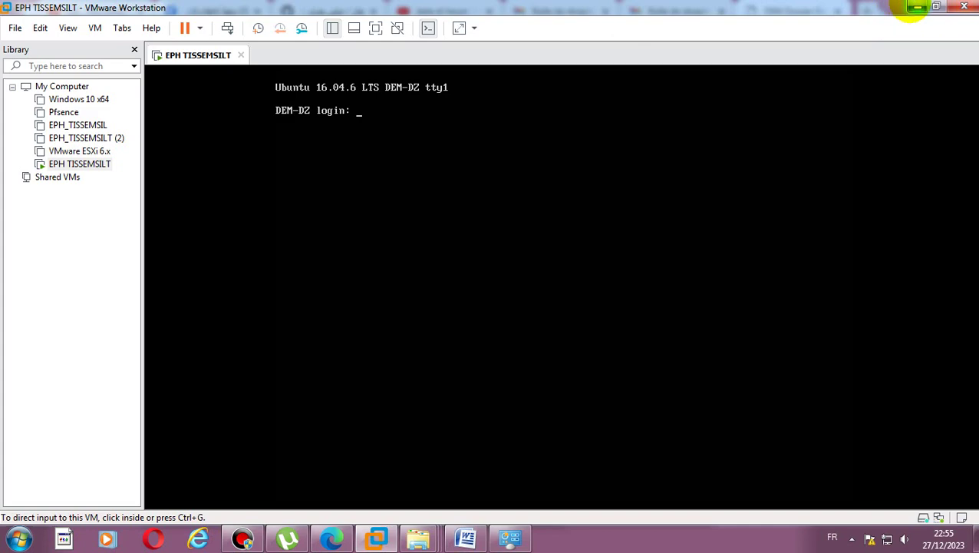
- Log in to DEM Dz in the browser as admin, filling username and password from the saved credentials, and open the Alertes page
left_click(917, 6)
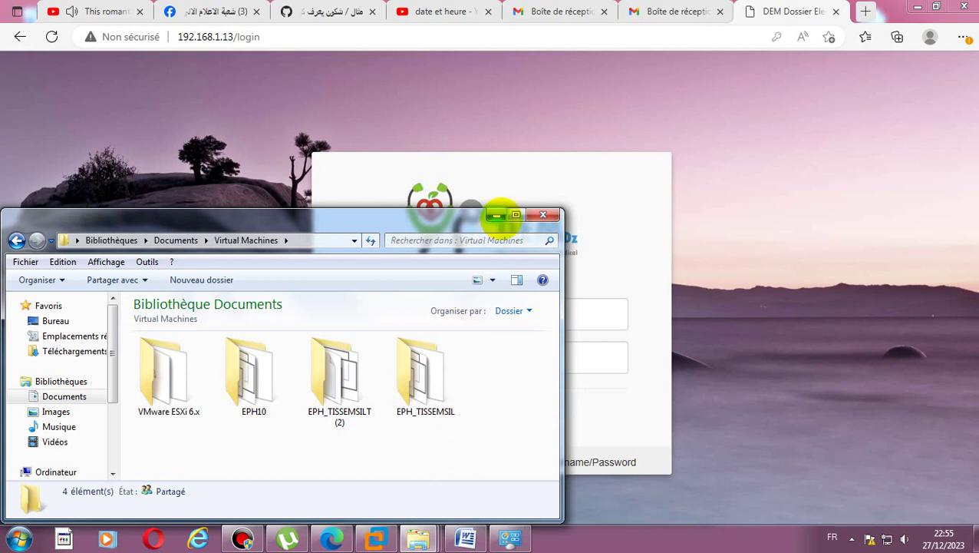
left_click(496, 215)
left_click(485, 318)
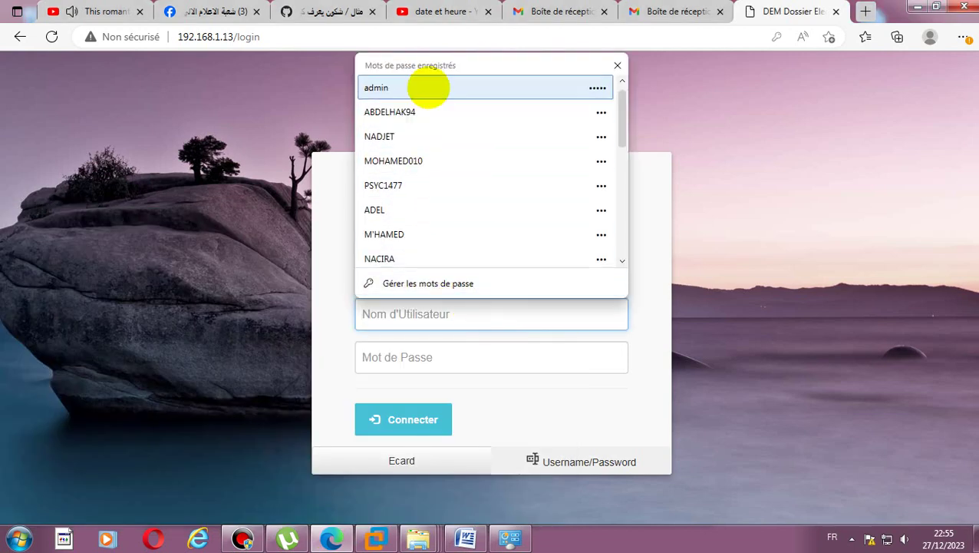
left_click(428, 90)
left_click(390, 413)
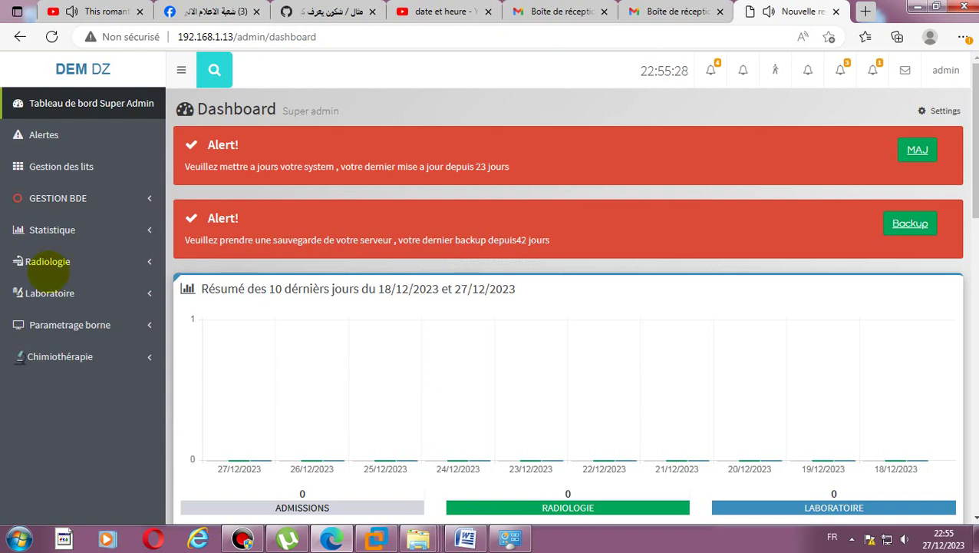
left_click(44, 135)
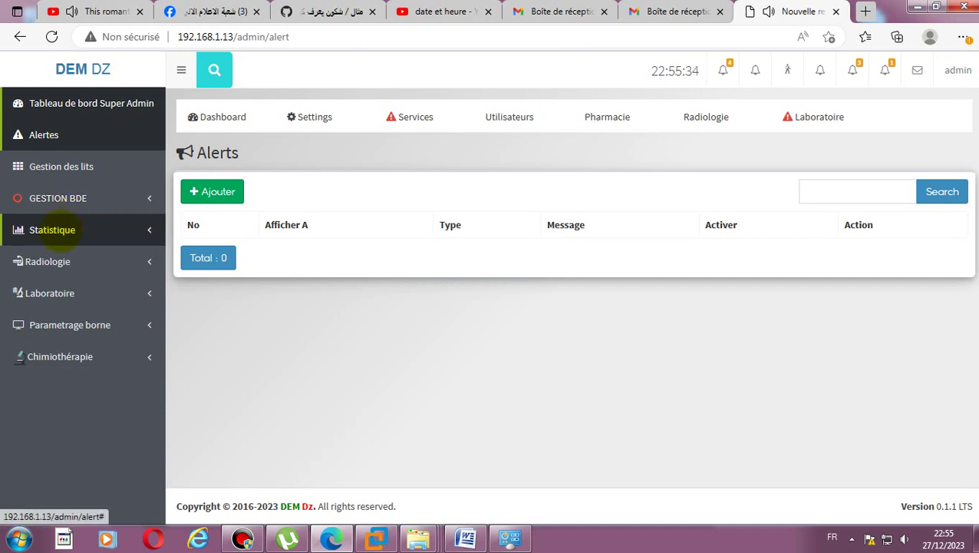
- Review the Alertes page, the pending emergency admission requests and the Demande Analyse notifications
left_click(34, 143)
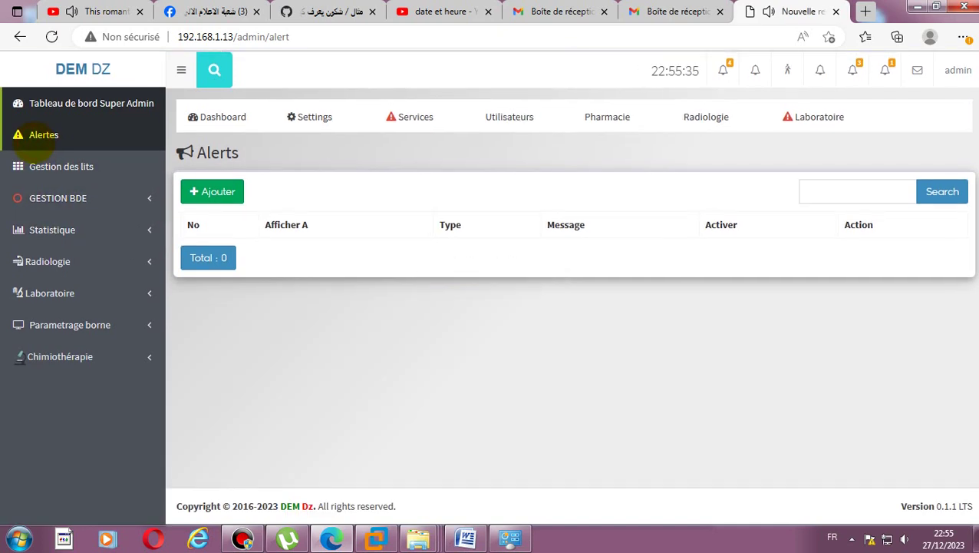
left_click(722, 70)
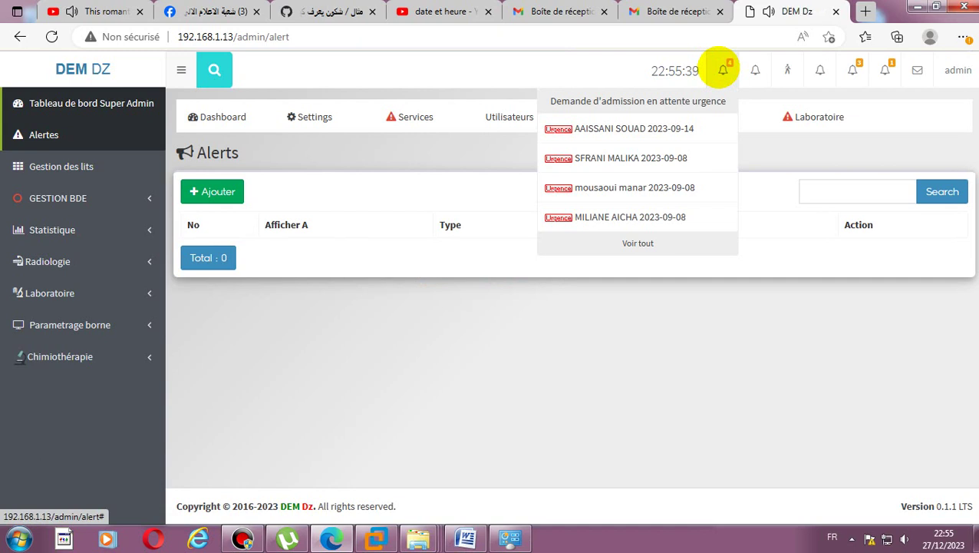
left_click(848, 75)
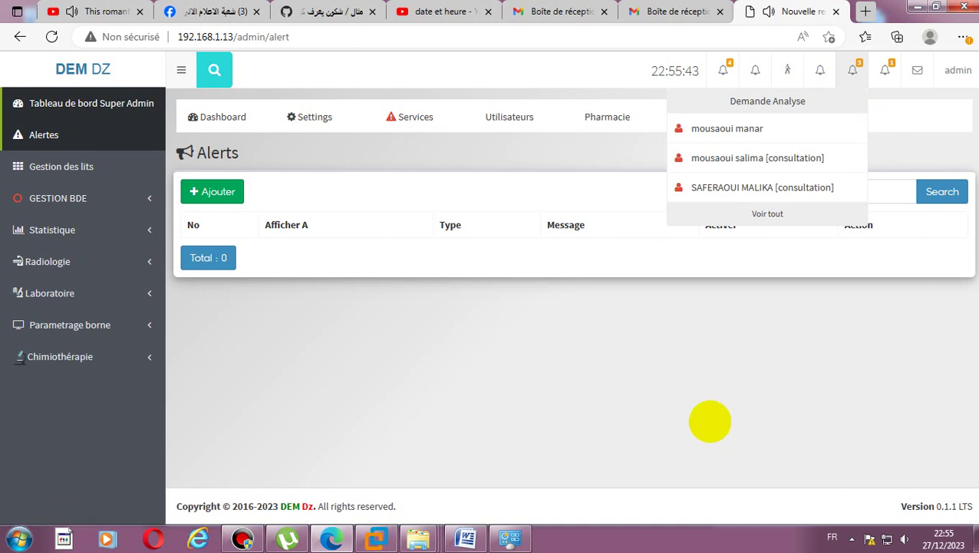
left_click(710, 420)
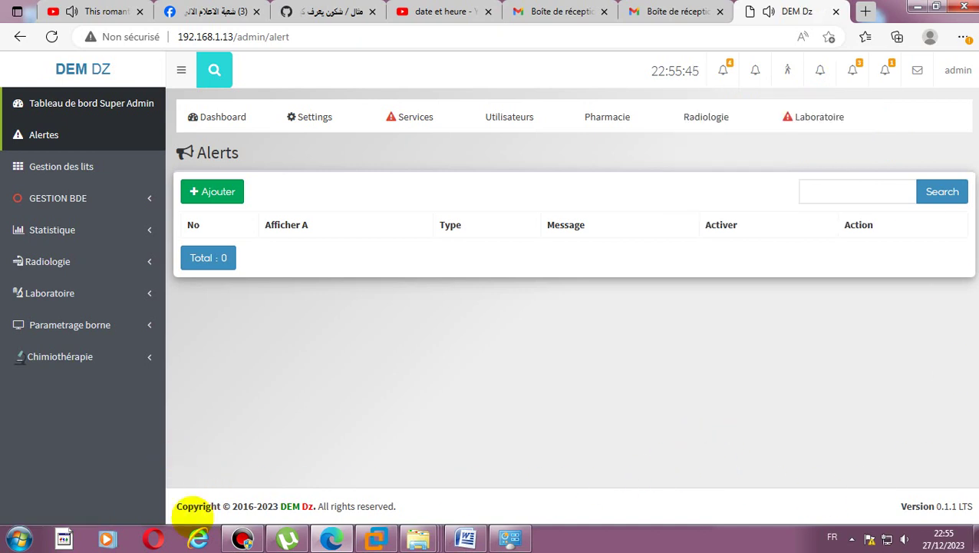
- Run the MAJ update from the DEM Dz settings and log out of the admin account
left_click(320, 120)
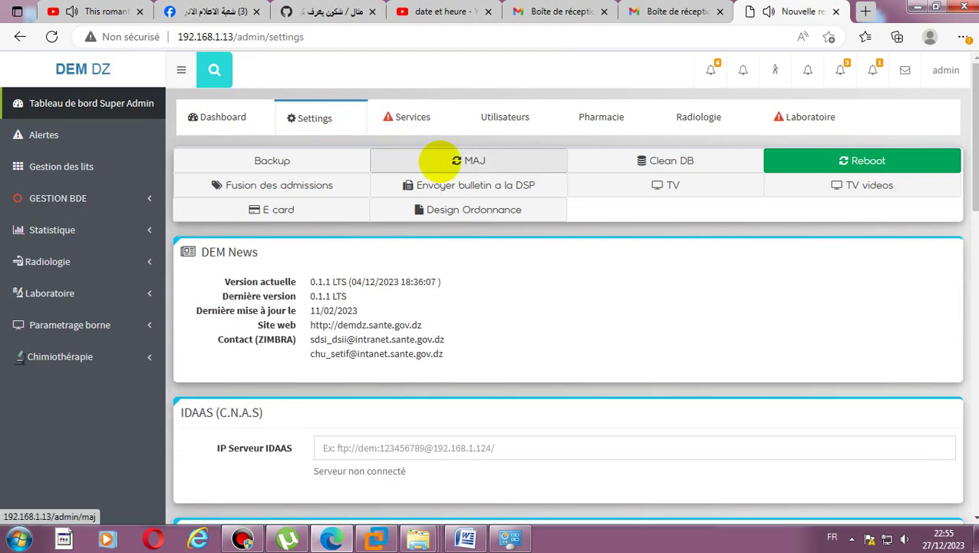
left_click(443, 159)
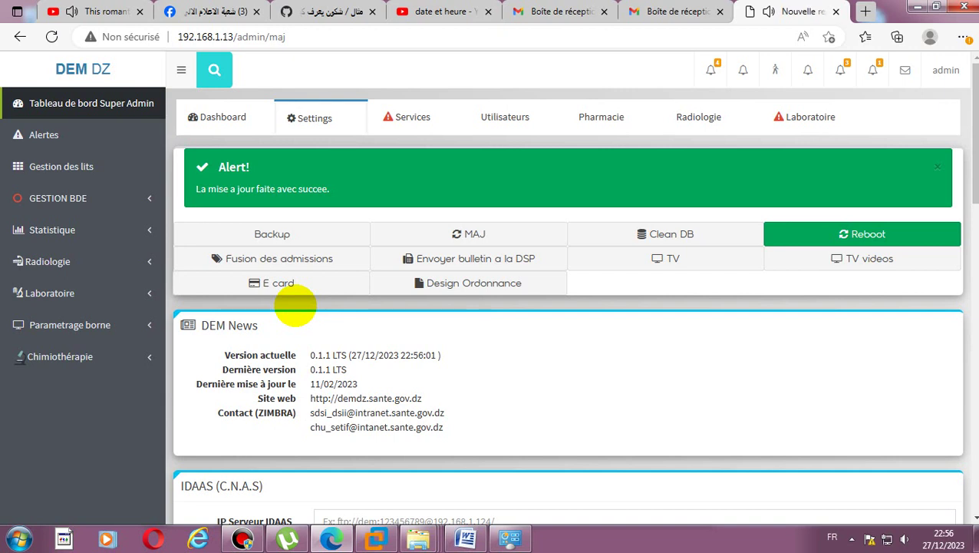
left_click(939, 73)
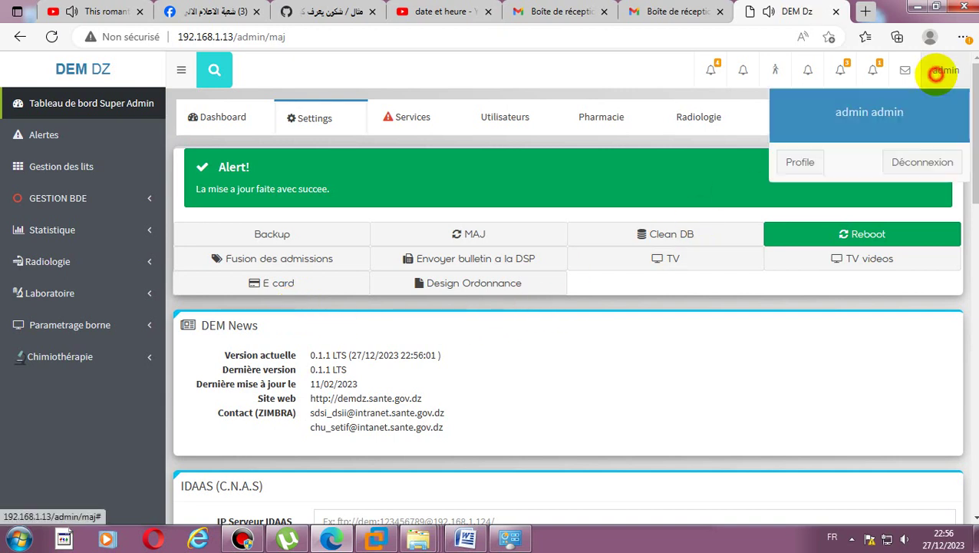
left_click(922, 161)
- Try to log in with another staff member's saved username and password
left_click(456, 318)
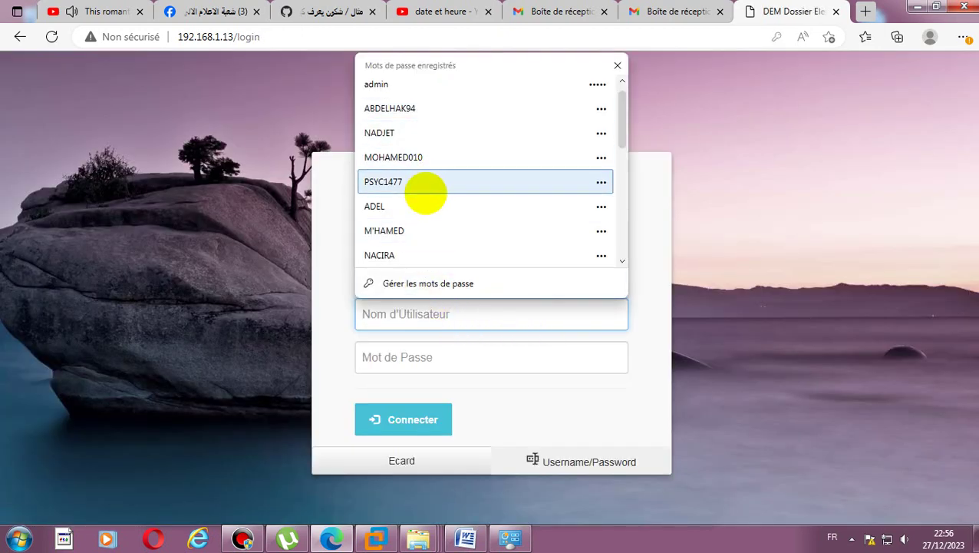
left_click(416, 139)
left_click(409, 420)
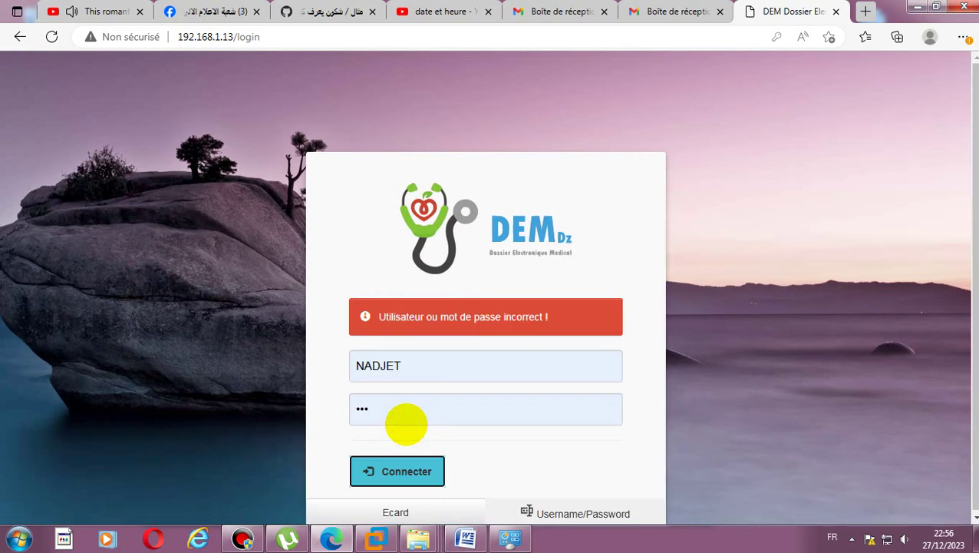
- Replace the username with the saved MED22 account, fill its password from the saved credentials and log in
left_click(426, 368)
double_click(426, 369)
type("m")
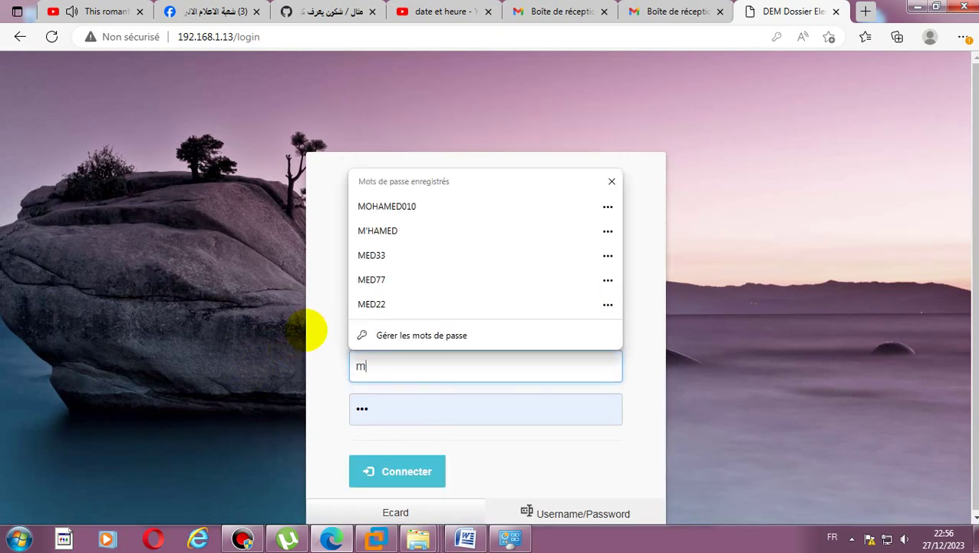
left_click(371, 304)
left_click(405, 470)
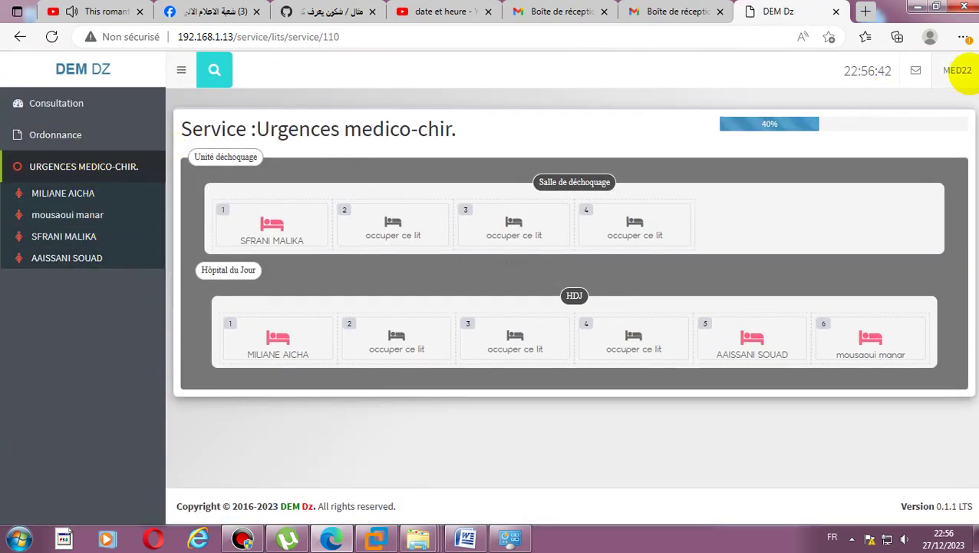
- Log out of MED22 and log in as MED77, filling username and password from the saved credentials
left_click(959, 68)
left_click(931, 162)
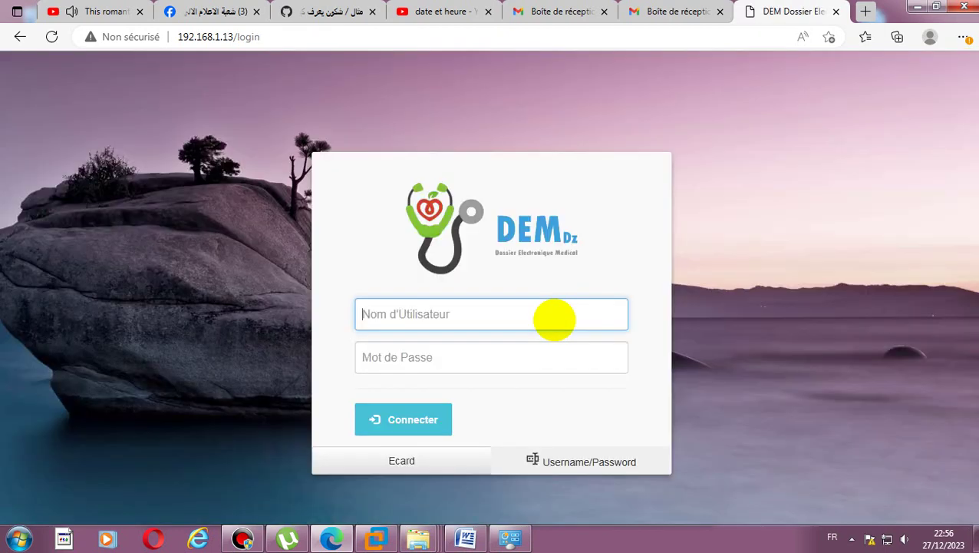
left_click(466, 317)
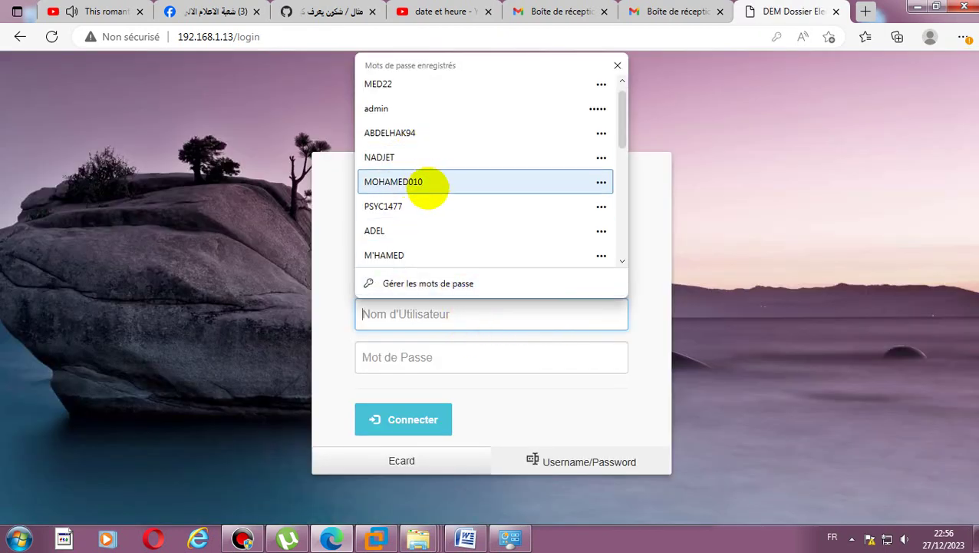
type("m")
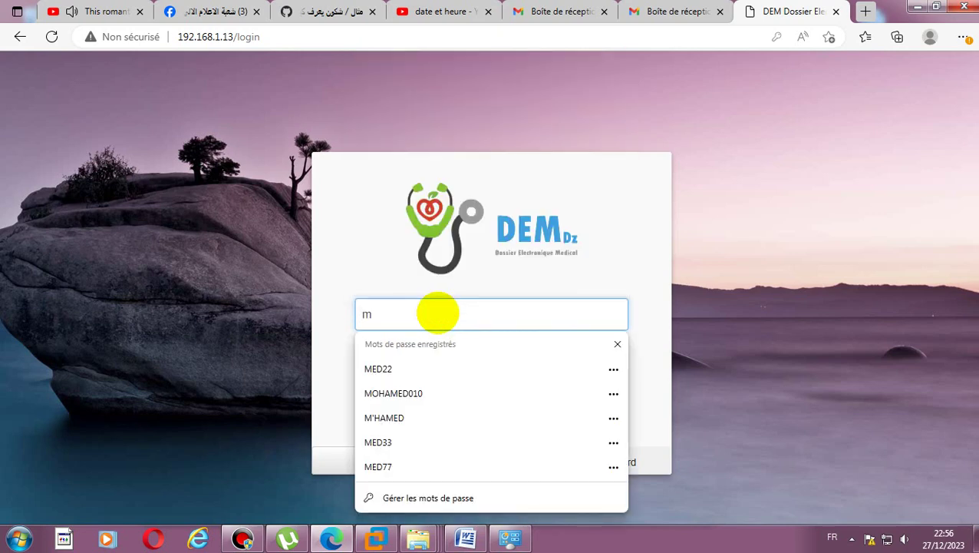
left_click(411, 460)
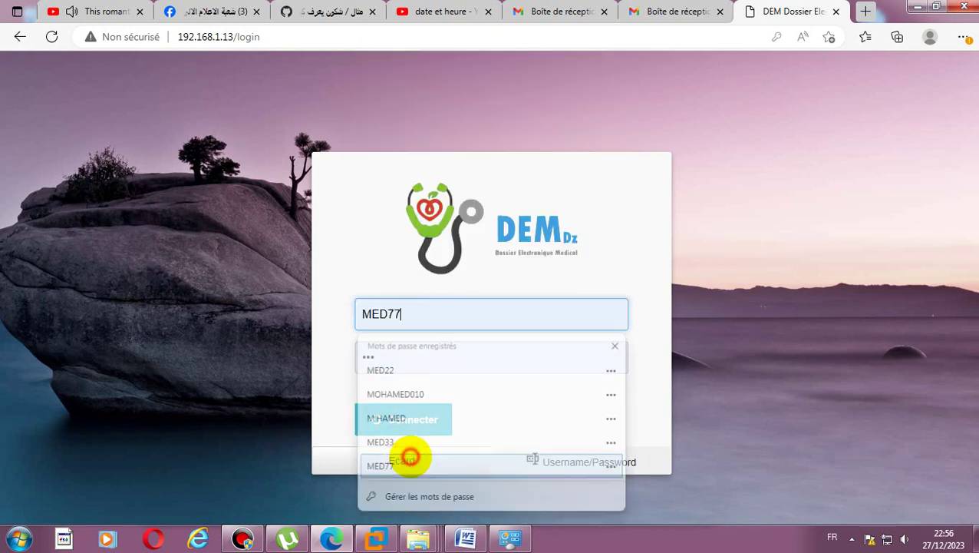
left_click(387, 422)
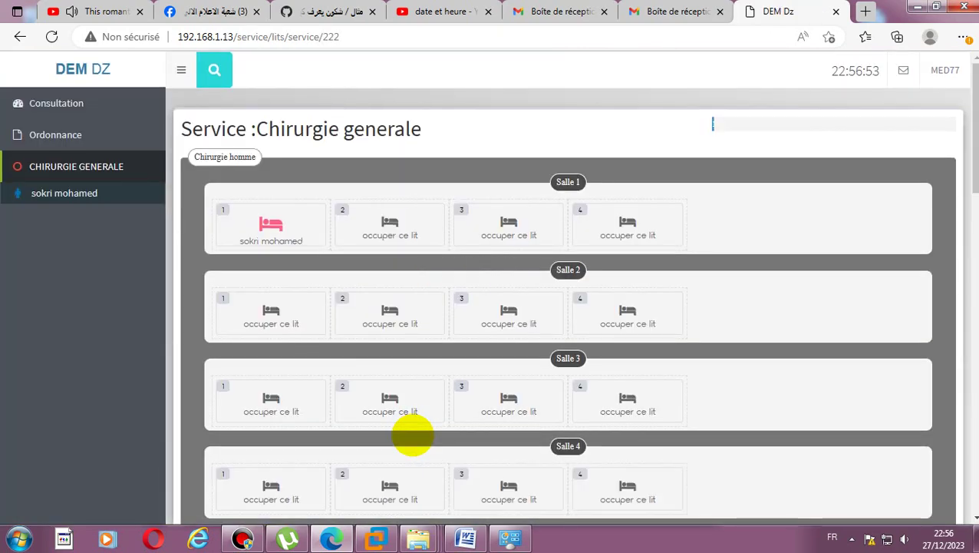
- Log out of MED77 and log in as MED33, filling username and password from the saved credentials
left_click(944, 70)
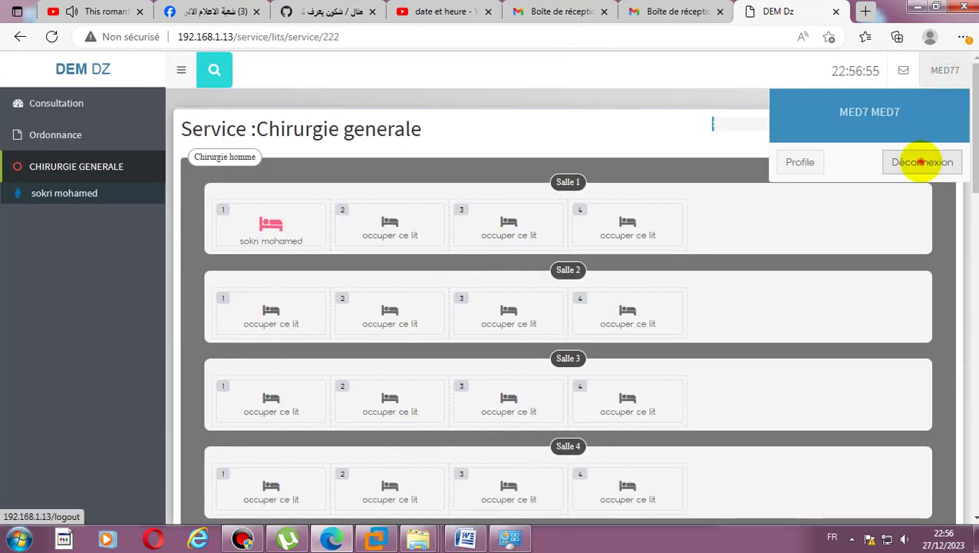
left_click(919, 158)
left_click(437, 312)
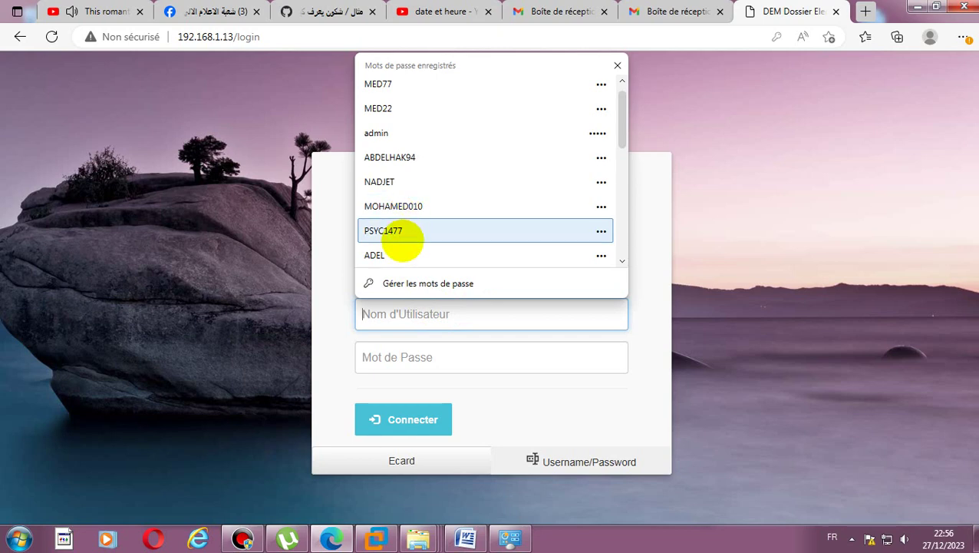
type("m")
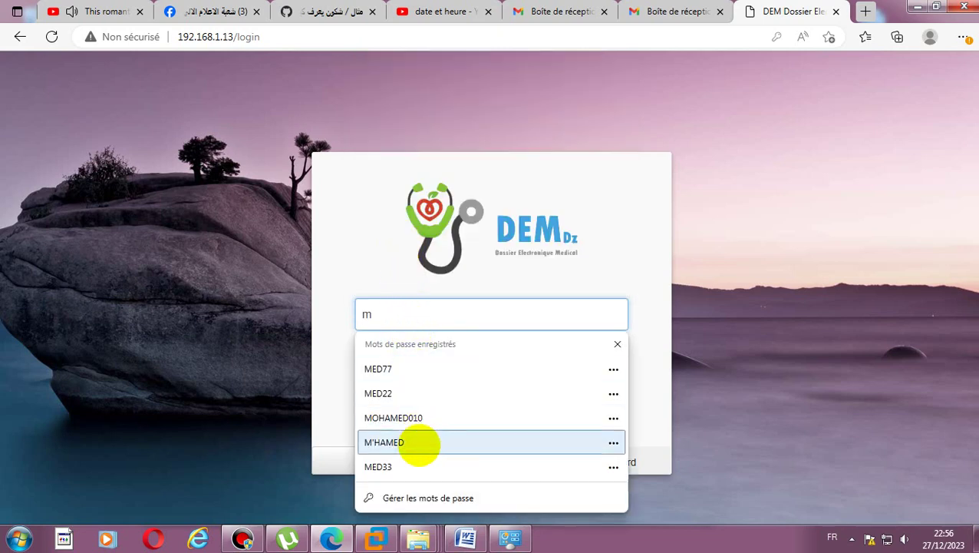
left_click(407, 463)
left_click(395, 427)
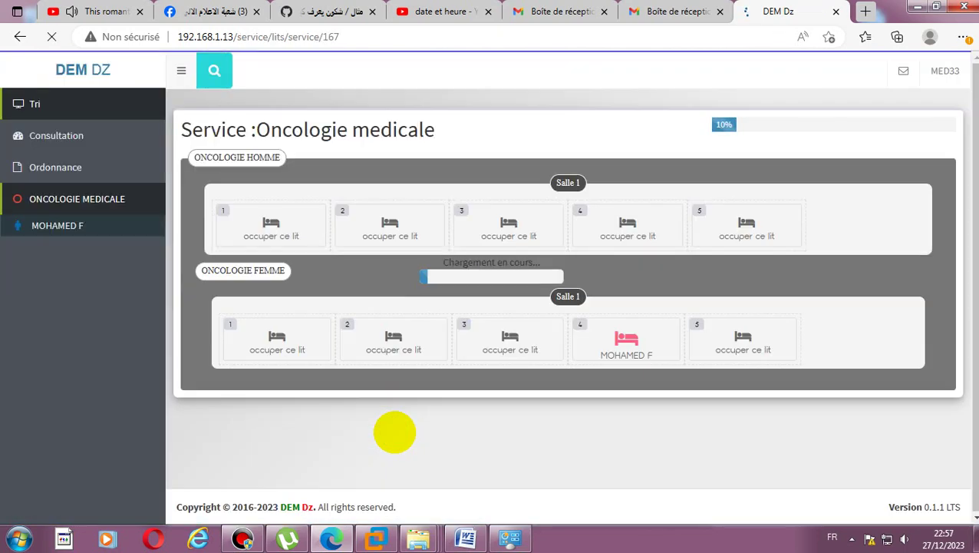
- Open the triage archive and review the ticket history of the Urgence and STOMATOLOGIE services
left_click(31, 103)
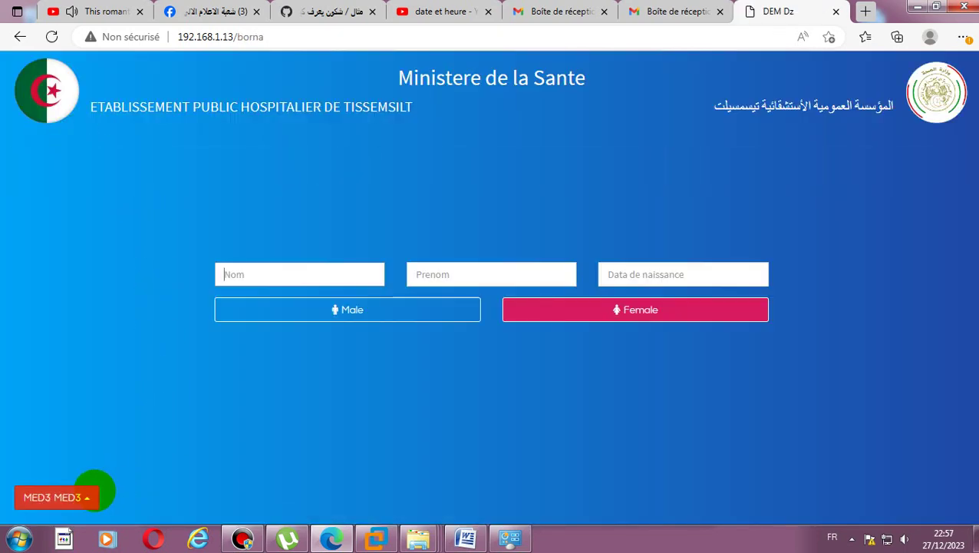
left_click(94, 492)
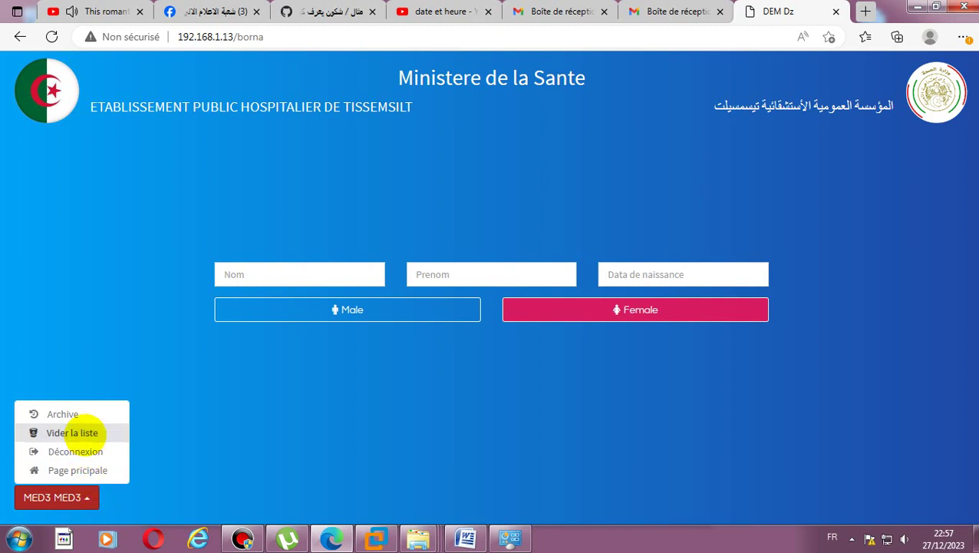
left_click(78, 418)
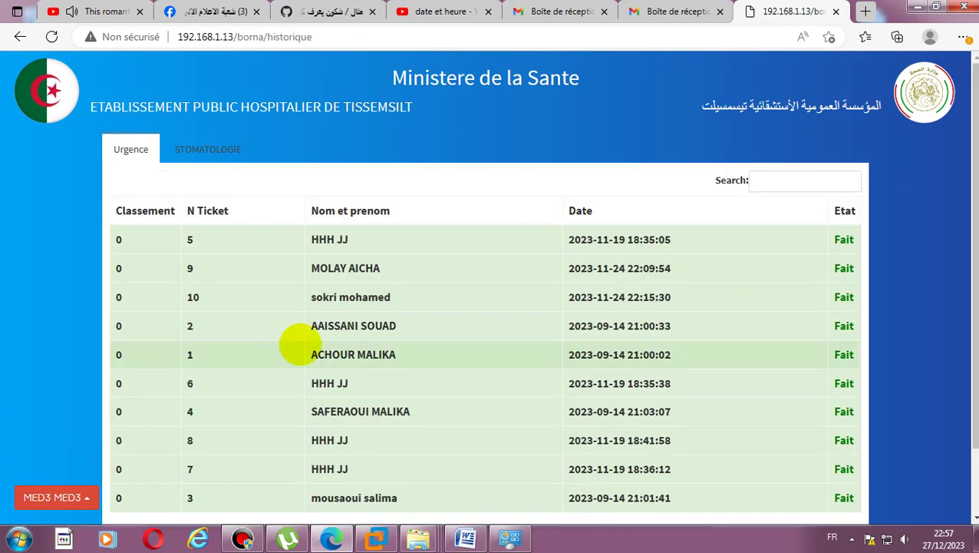
left_click(212, 149)
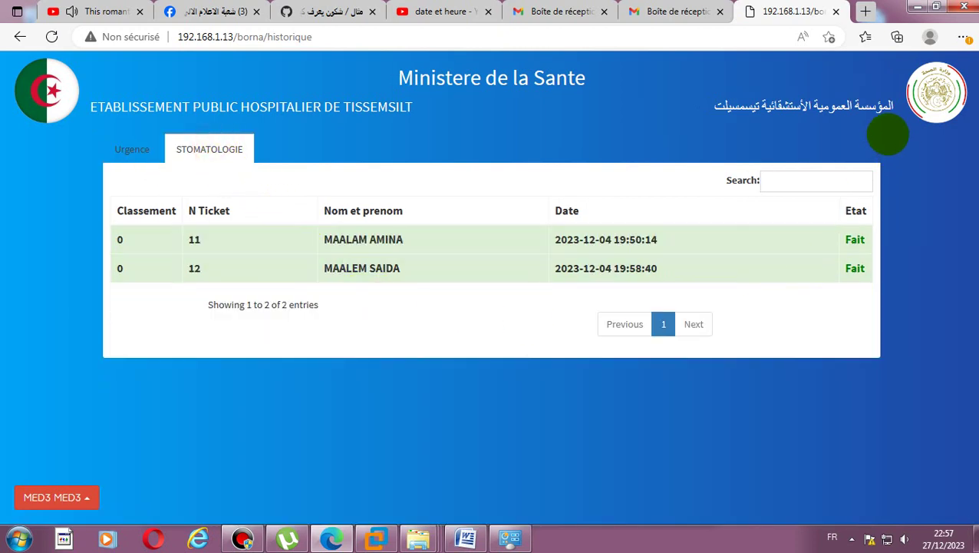
left_click(132, 149)
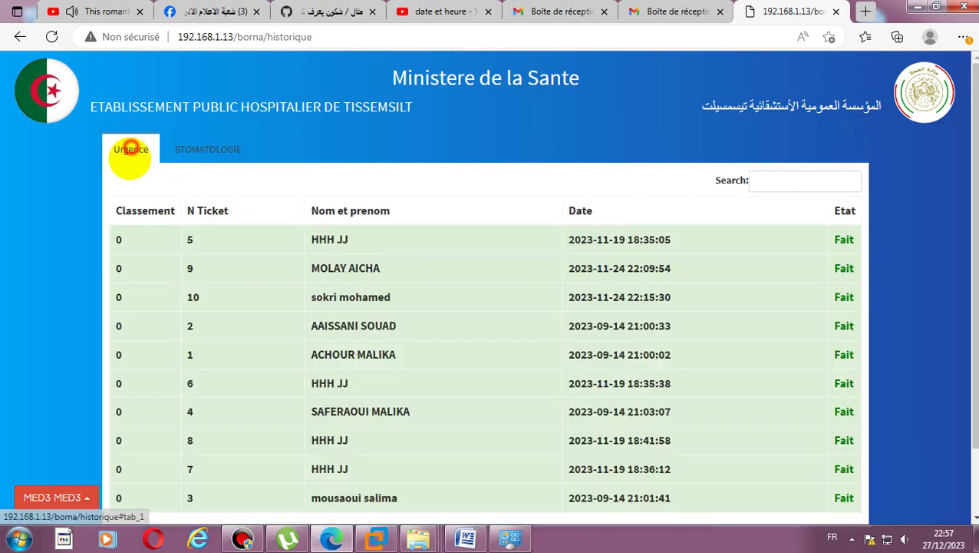
scroll(209, 400, "down", 2)
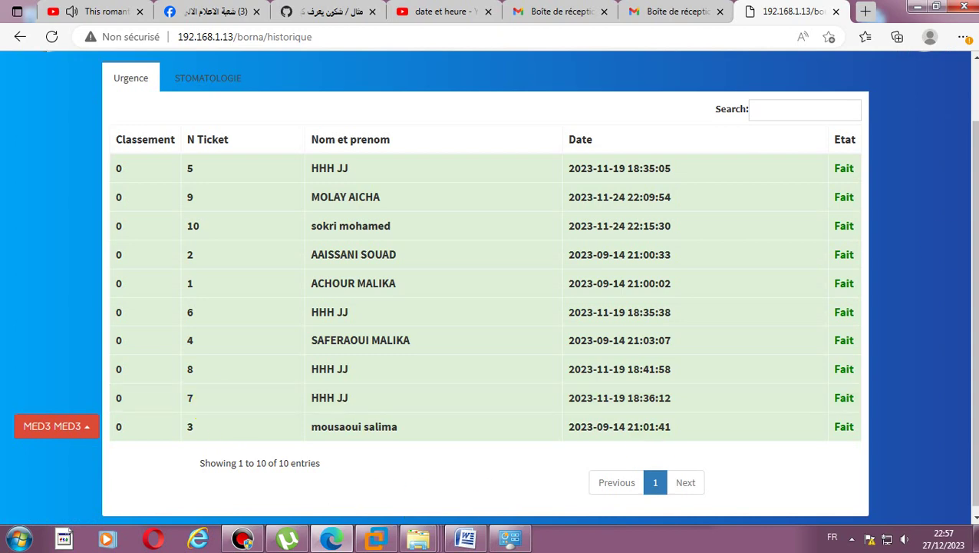
- Try to empty the waiting list from the archive page and check the Urgence and STOMATOLOGIE tickets again
left_click(66, 429)
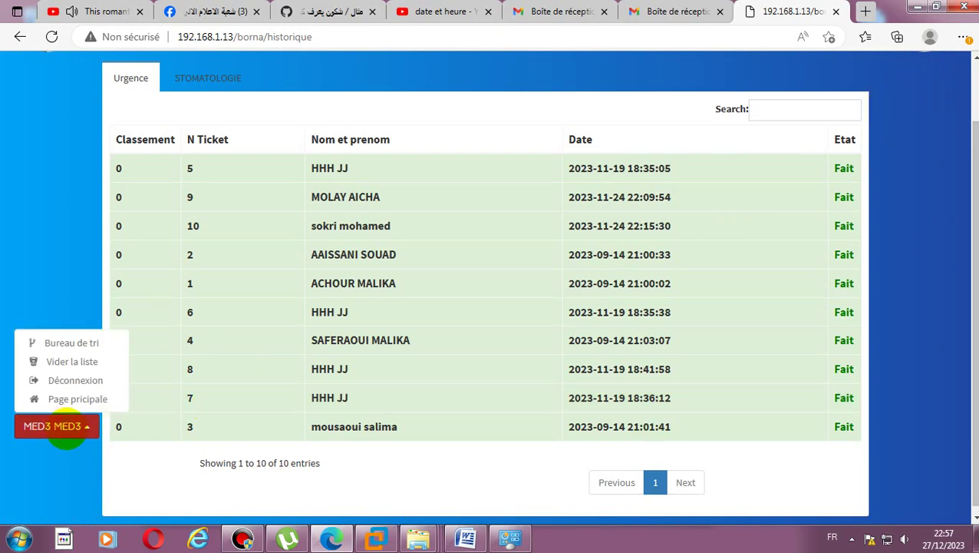
left_click(72, 360)
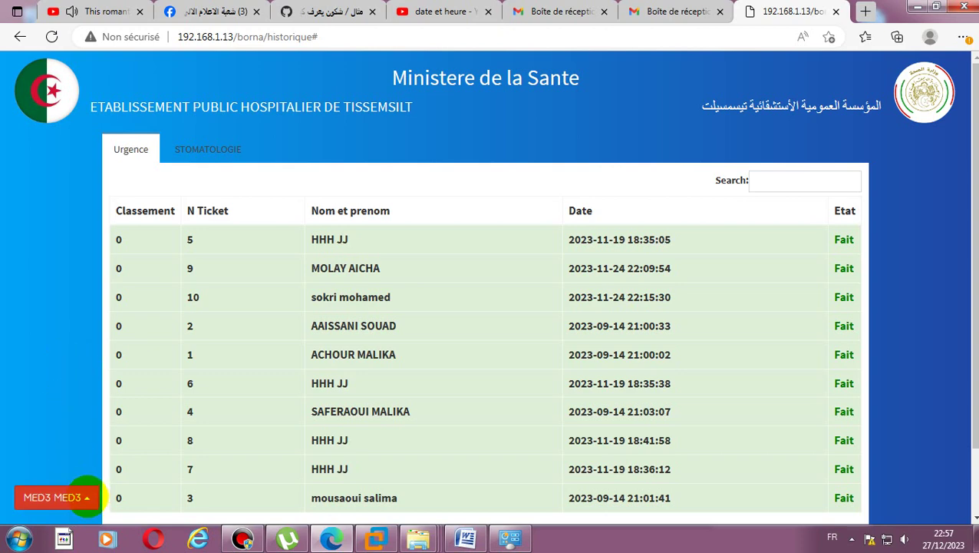
scroll(284, 388, "down", 2)
left_click(931, 157)
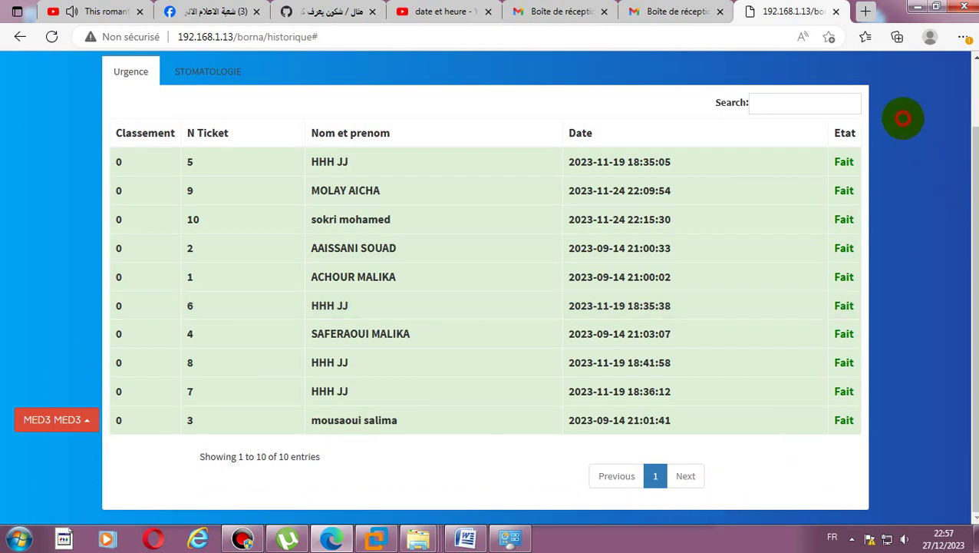
left_click(205, 73)
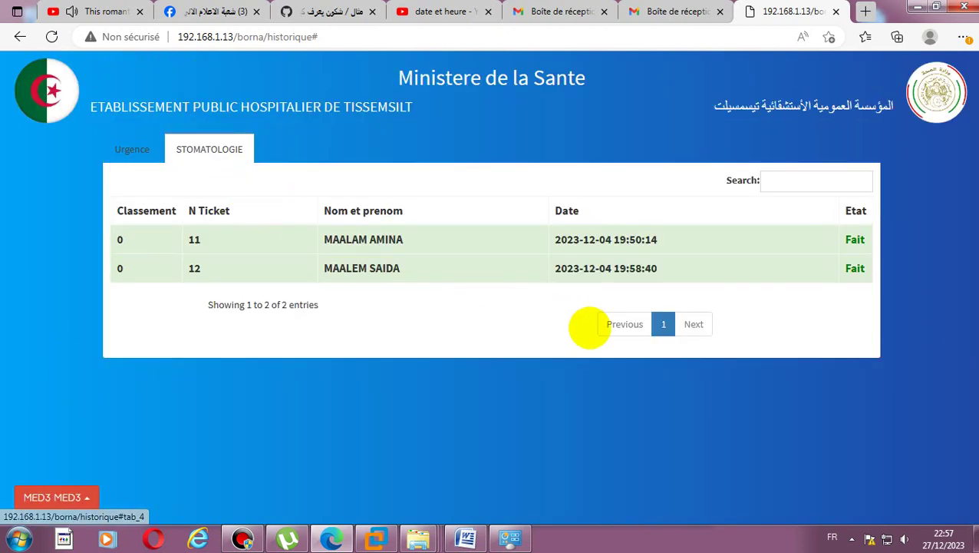
- Return to the triage desk through the main page, empty the waiting list and confirm
left_click(55, 491)
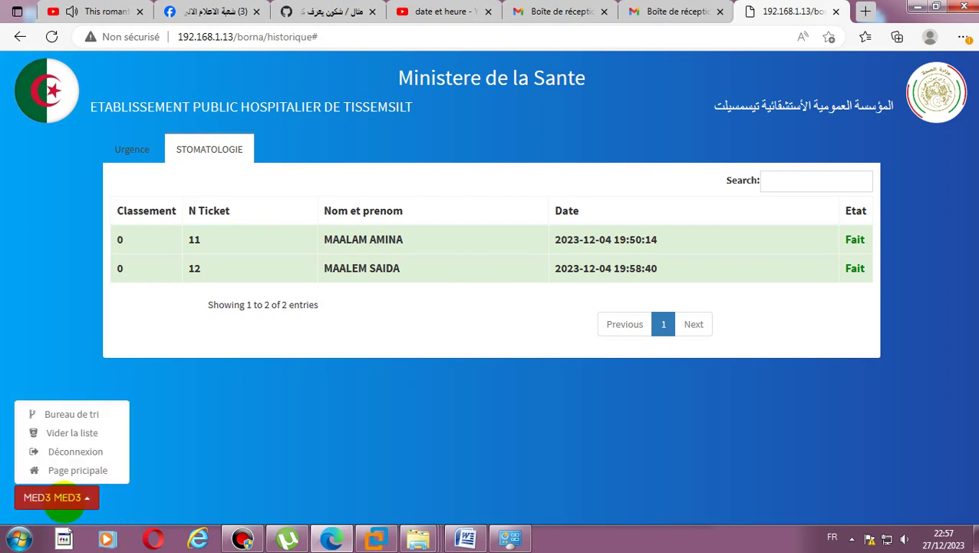
left_click(65, 470)
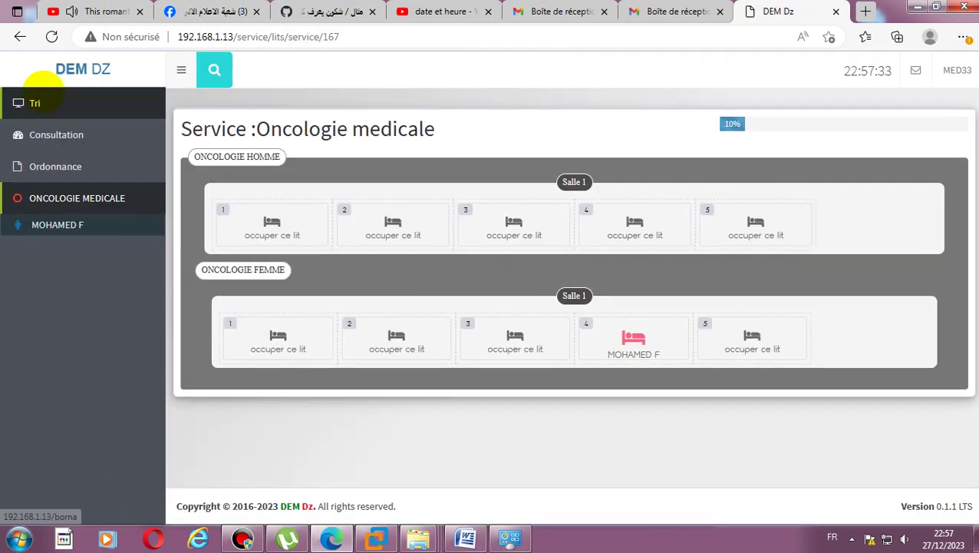
left_click(34, 103)
left_click(61, 495)
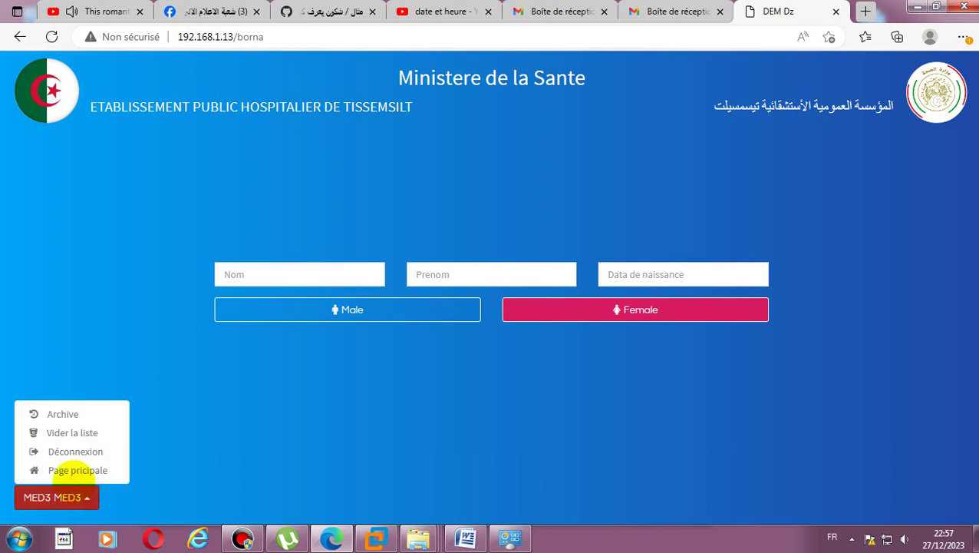
left_click(68, 432)
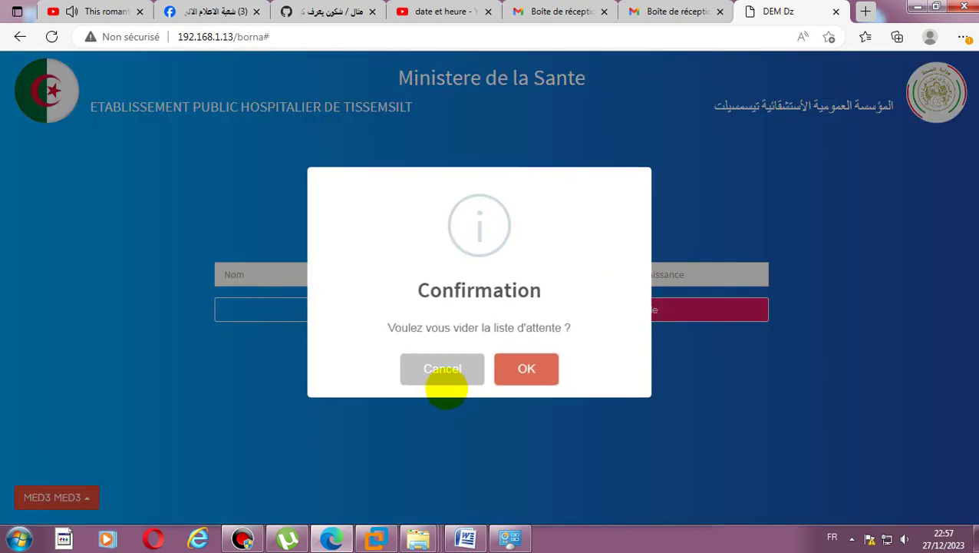
left_click(525, 368)
left_click(492, 368)
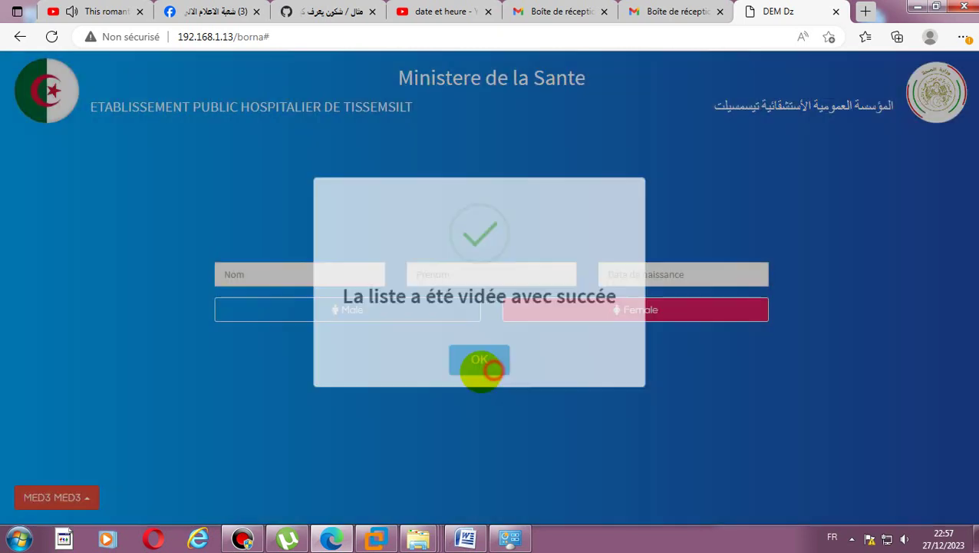
- Open the triage archive and check the ticket history of the STOMATOLOGIE and Urgence services
left_click(73, 495)
left_click(82, 431)
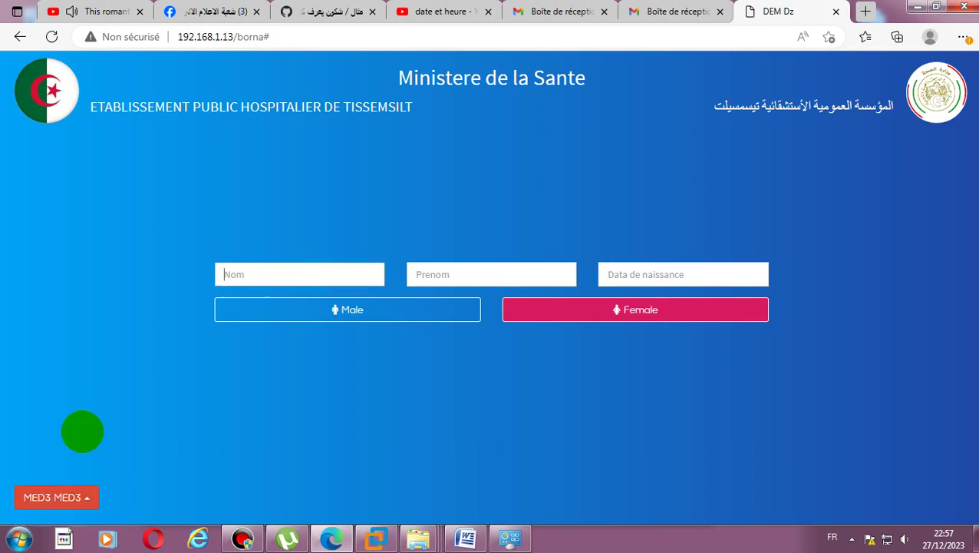
left_click(54, 497)
left_click(76, 414)
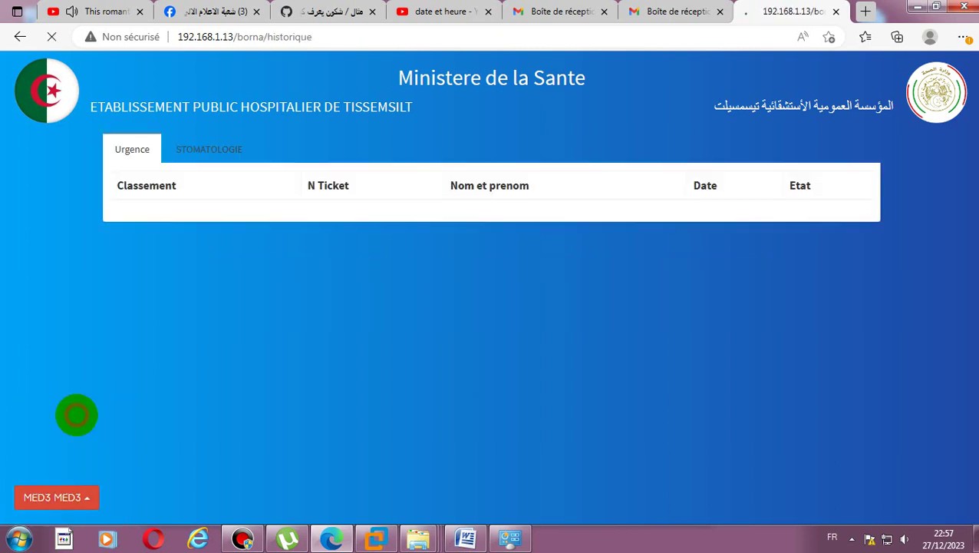
left_click(196, 150)
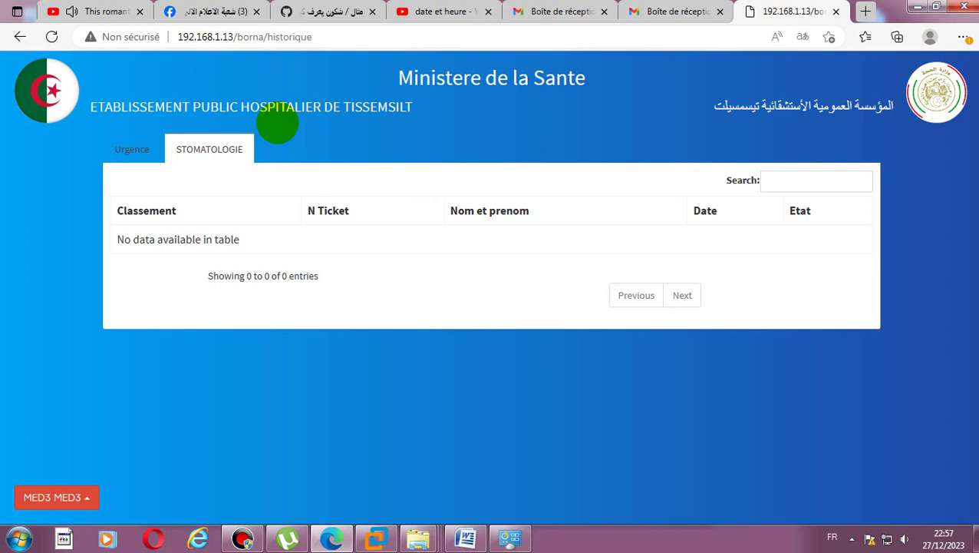
left_click(130, 146)
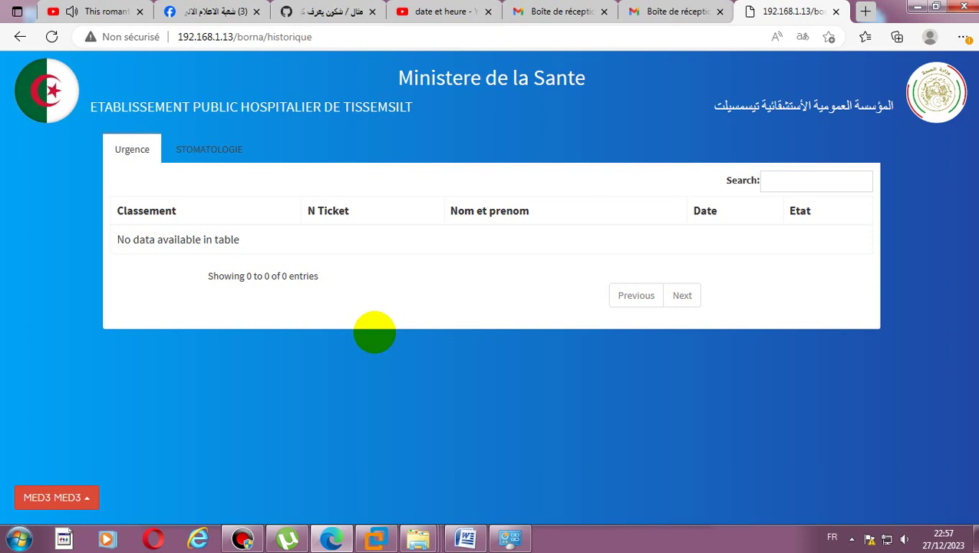
left_click(90, 491)
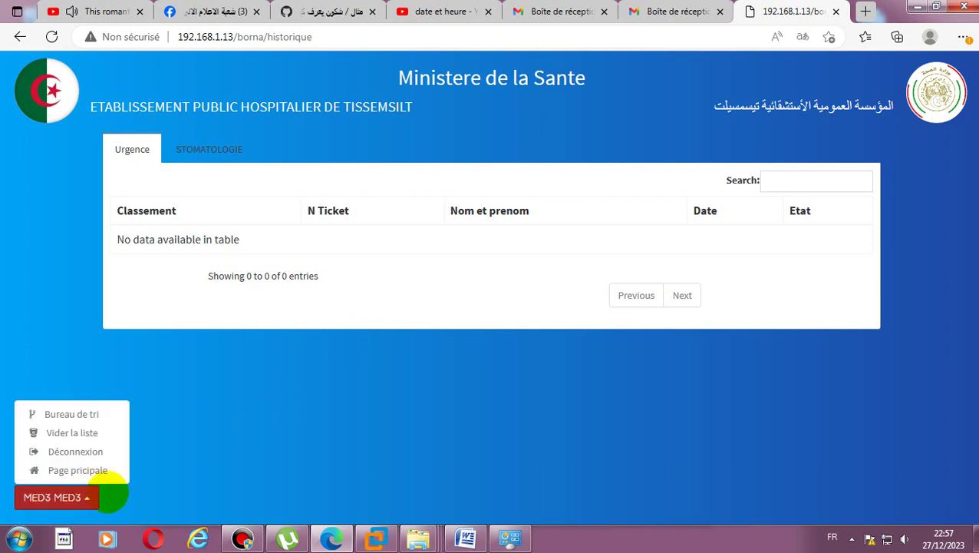
left_click(376, 466)
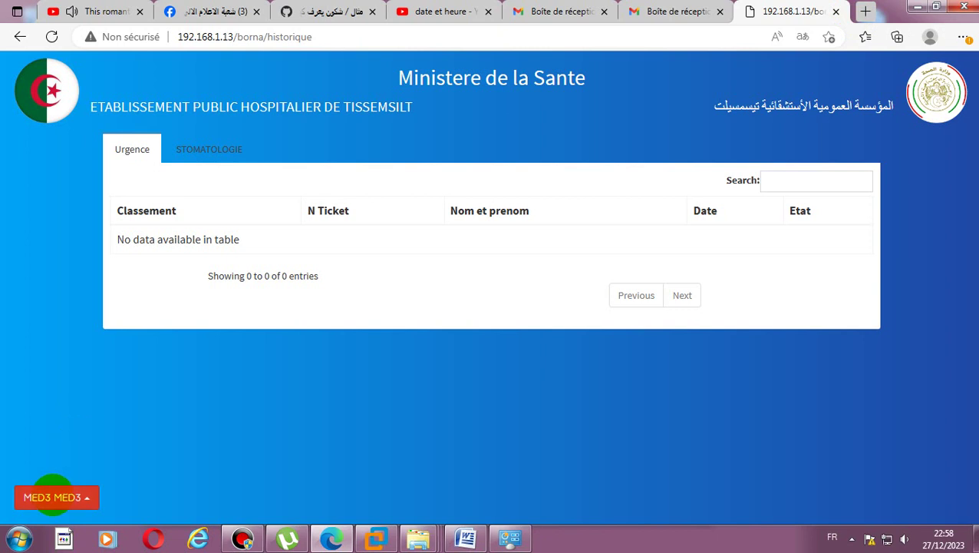
- Log out of the triage account and log in as admin, filling username and password from the saved credentials
left_click(53, 497)
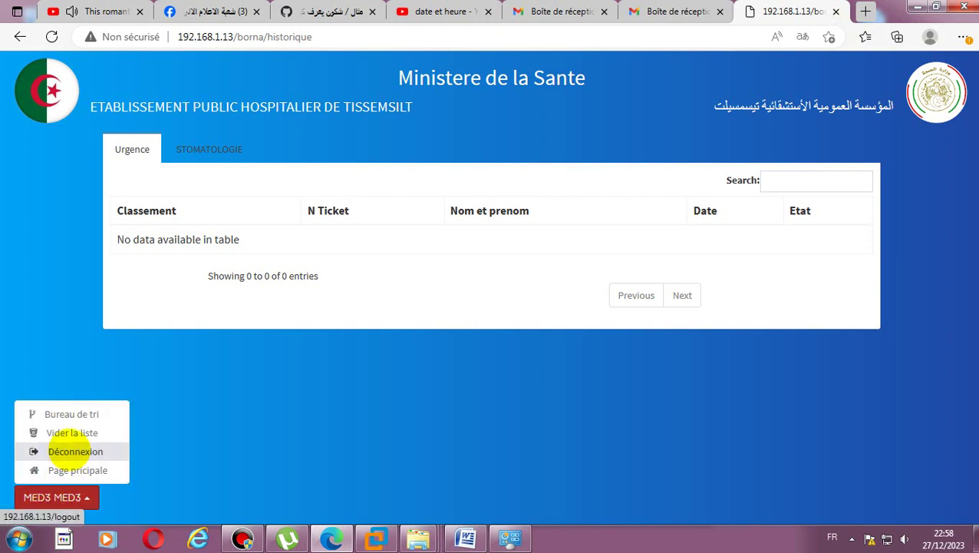
left_click(70, 451)
left_click(404, 313)
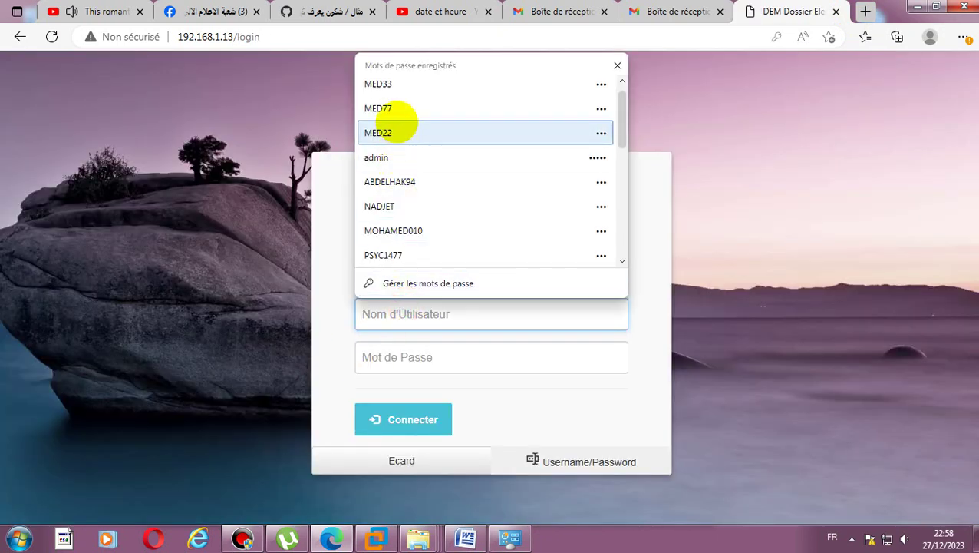
left_click(376, 157)
left_click(404, 419)
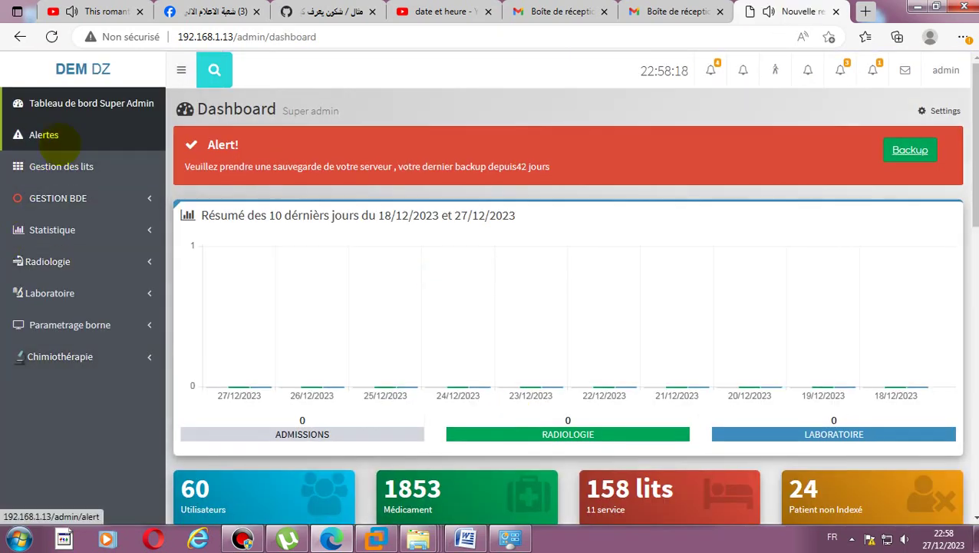
- Look through the alerts and services sections, and open the TV list from the admin settings
left_click(44, 135)
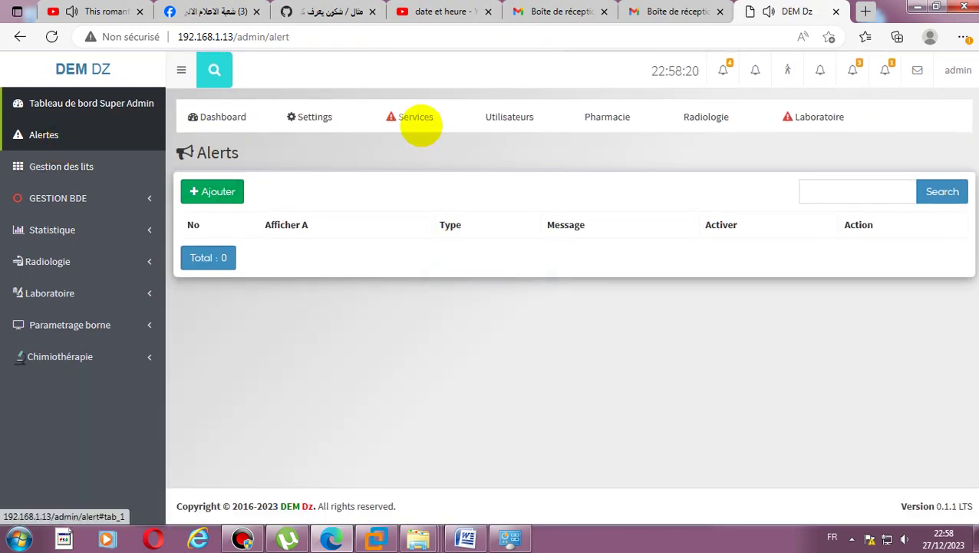
left_click(415, 125)
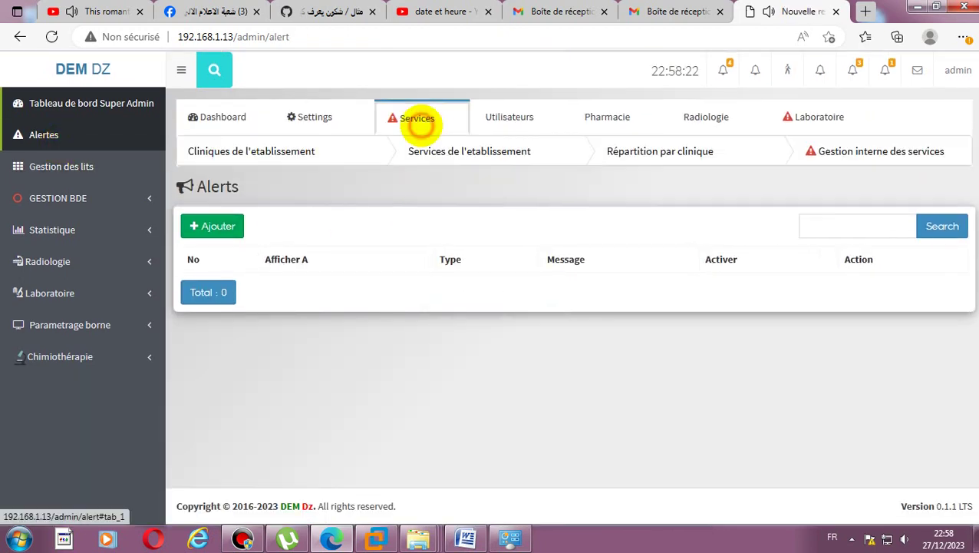
left_click(312, 122)
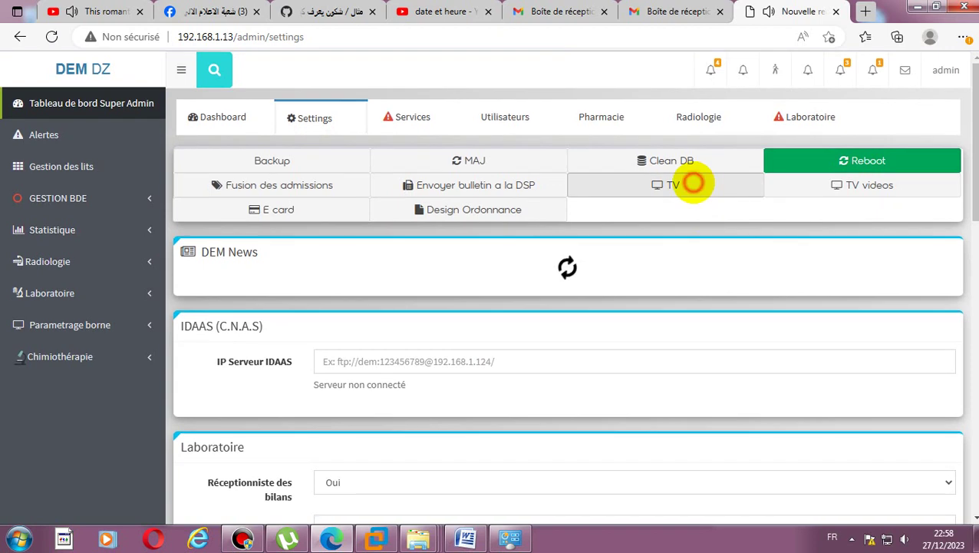
left_click(695, 185)
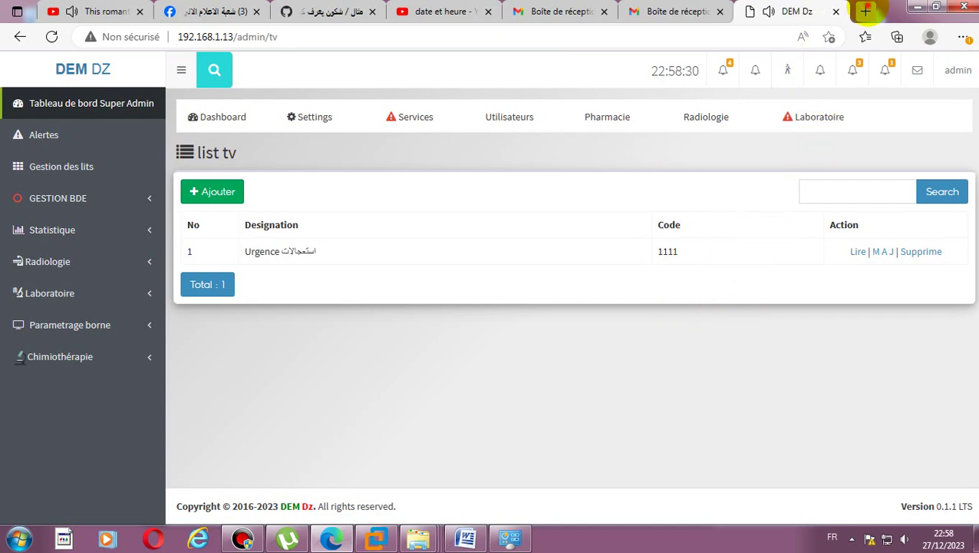
- Open 192.168.1.13/tv in a new tab and unlock it with the TV access code, declining the saved-password update
left_click(866, 11)
left_click(729, 38)
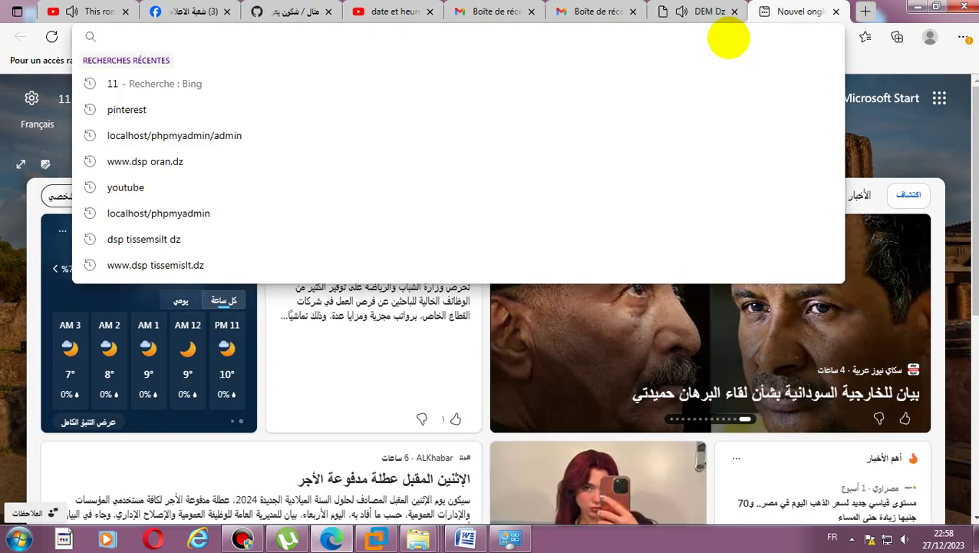
type("192.168.1.13")
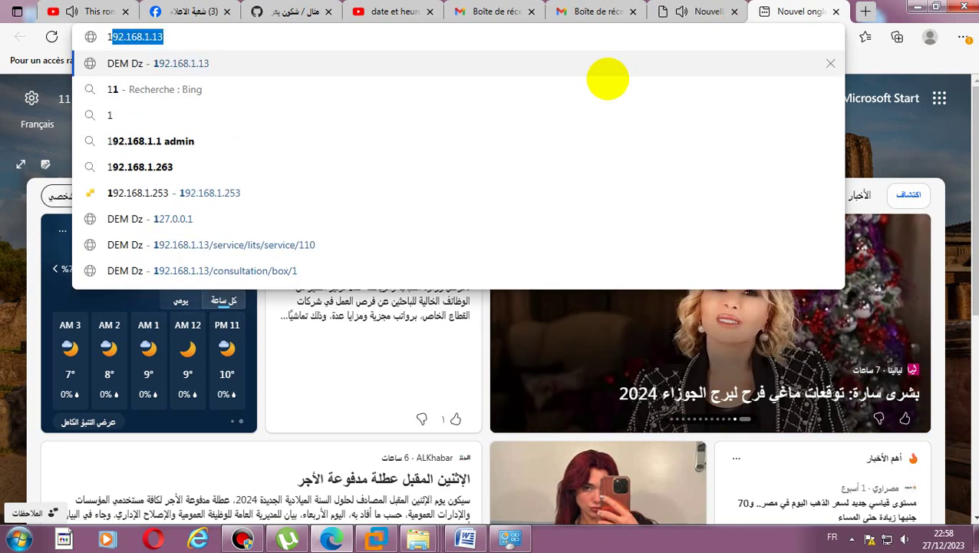
left_click(253, 37)
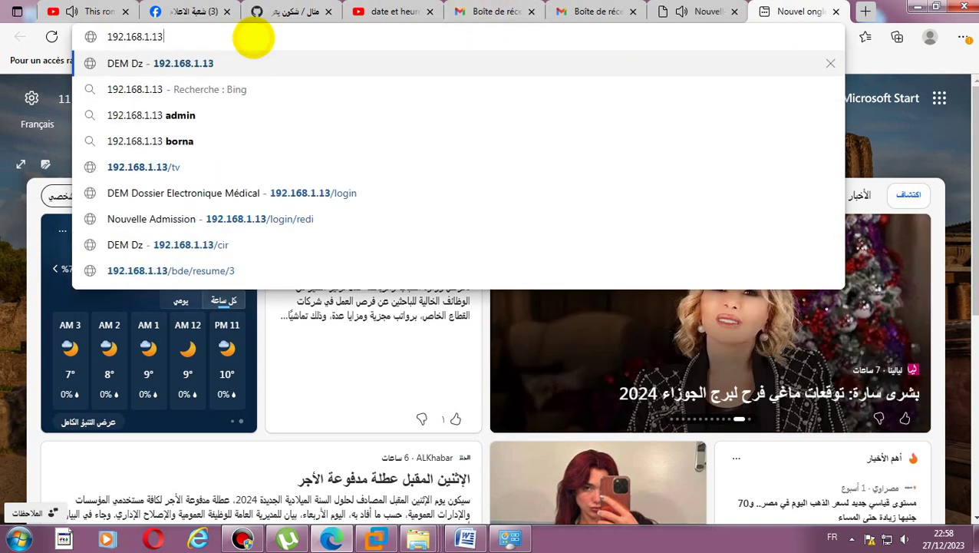
type("/")
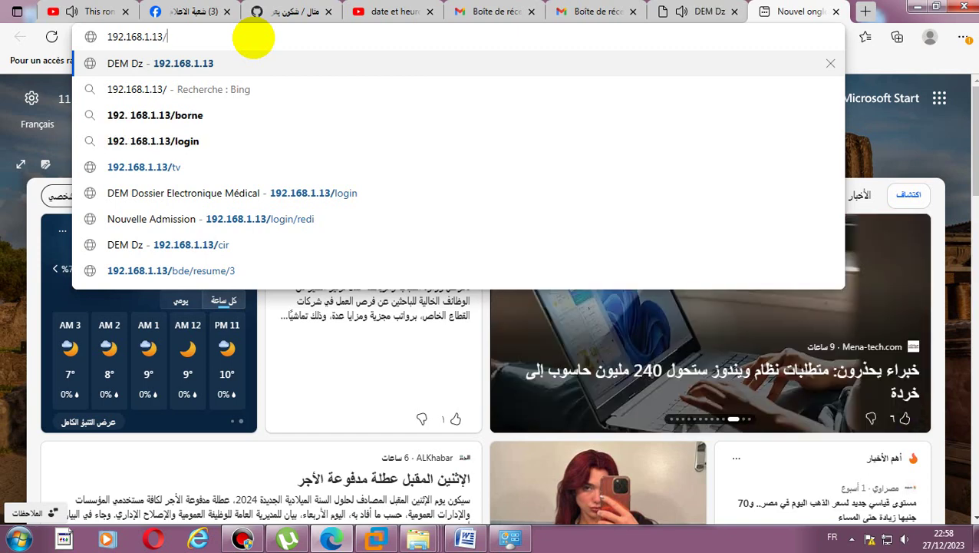
type("tv")
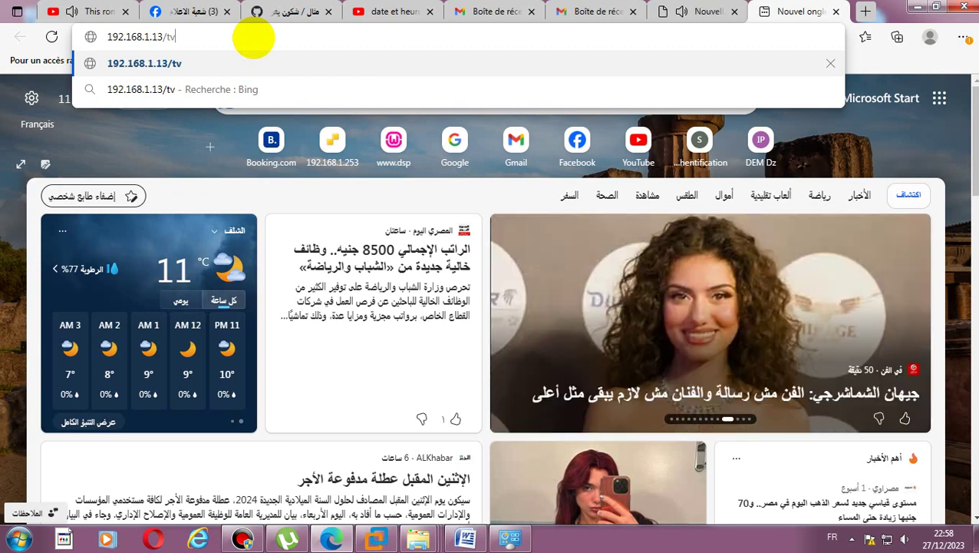
key("Return")
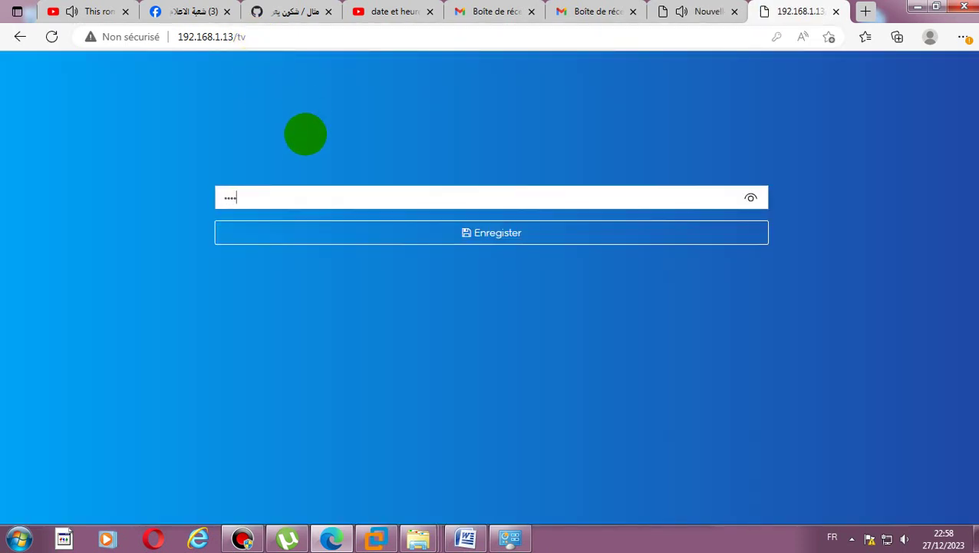
key("Return")
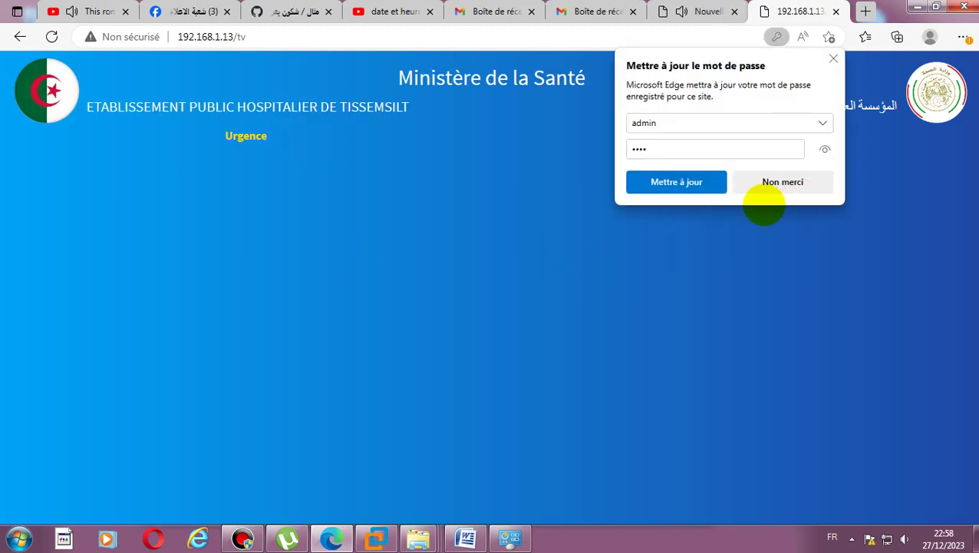
left_click(787, 181)
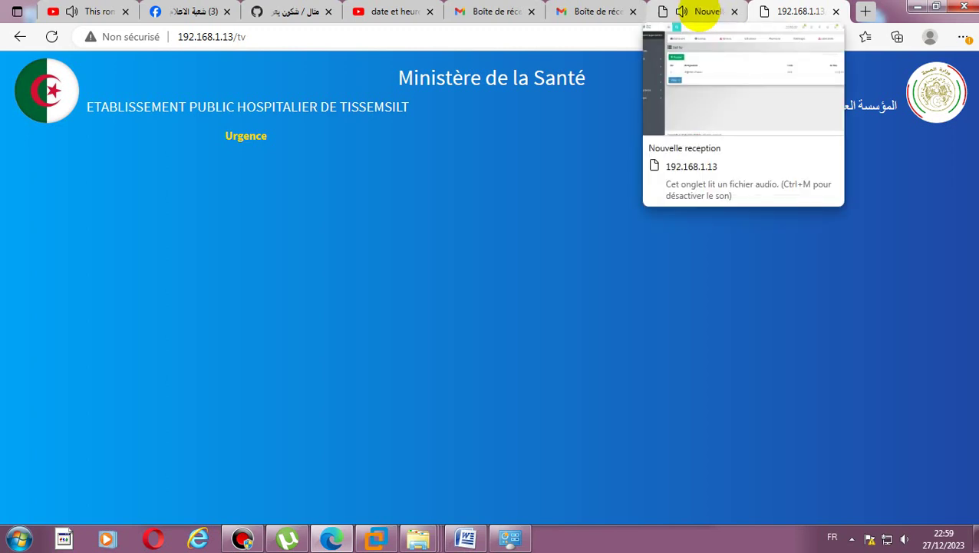
- Return to the admin page, view the pending analysis requests and open the bed management overview
left_click(700, 13)
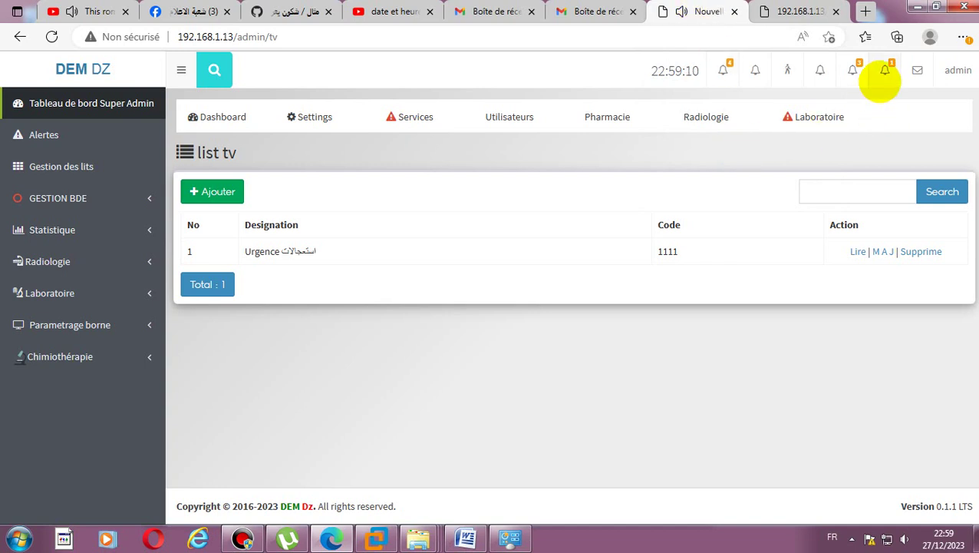
left_click(881, 80)
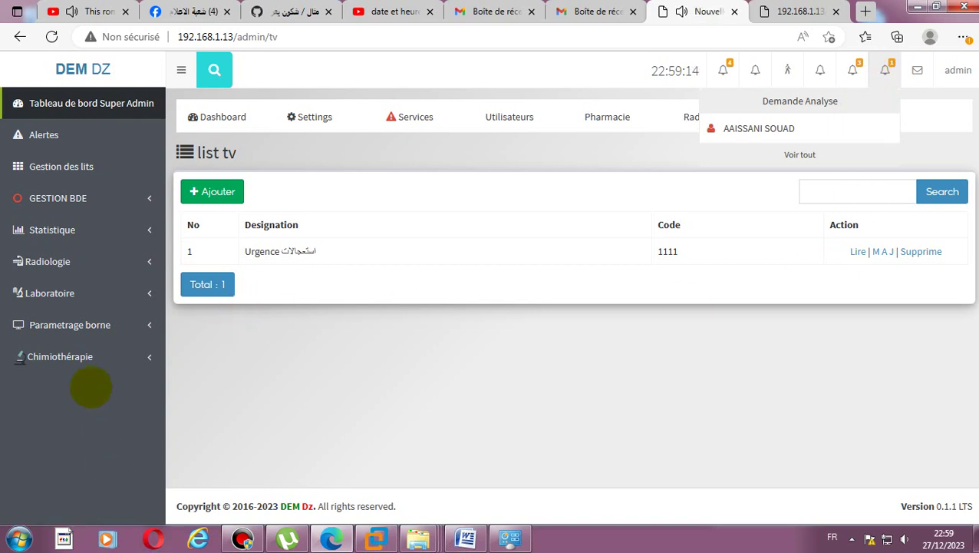
left_click(123, 166)
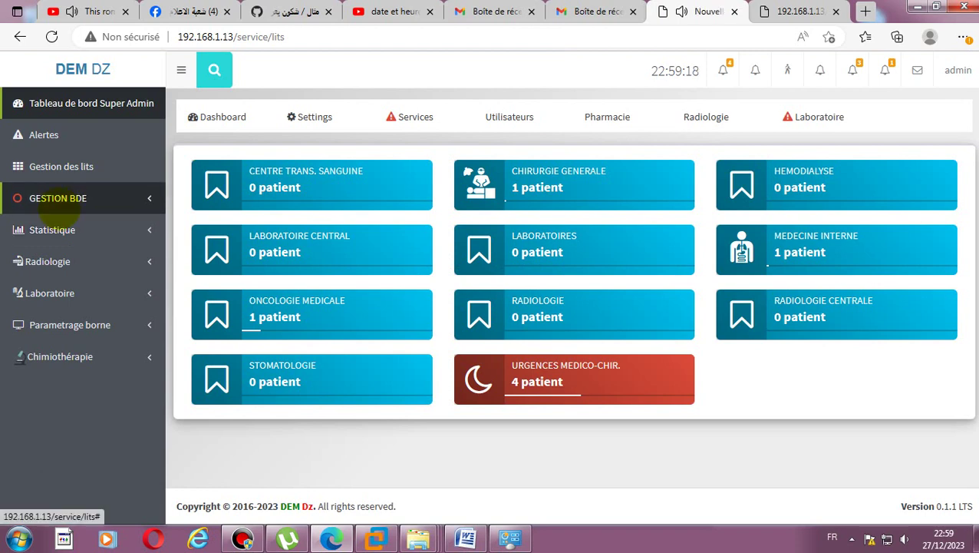
- Expand GESTION BDE and open the list of today's appointments
left_click(62, 199)
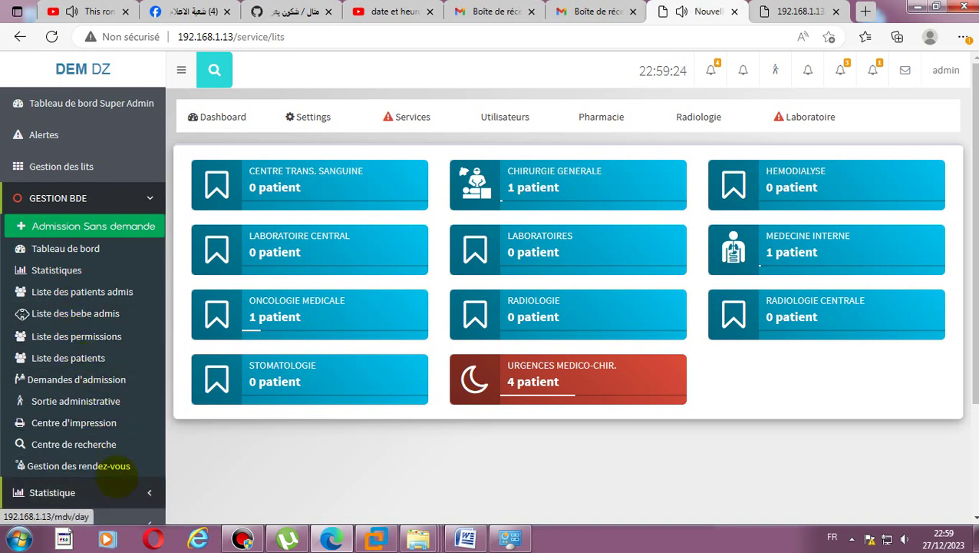
scroll(123, 463, "down", 2)
left_click(79, 323)
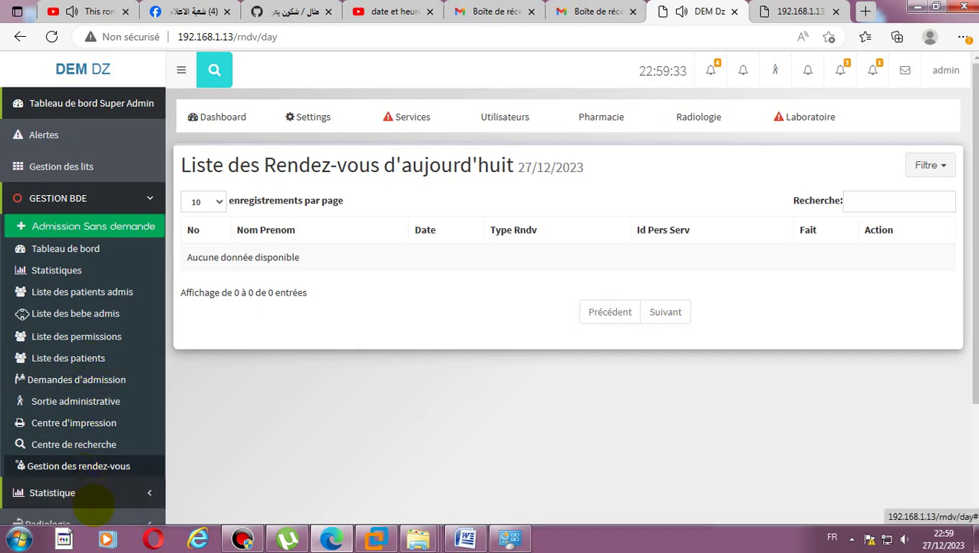
- Open the consultation statistics and look over the charts and the list of consulted patients
scroll(65, 461, "down", 1)
left_click(67, 426)
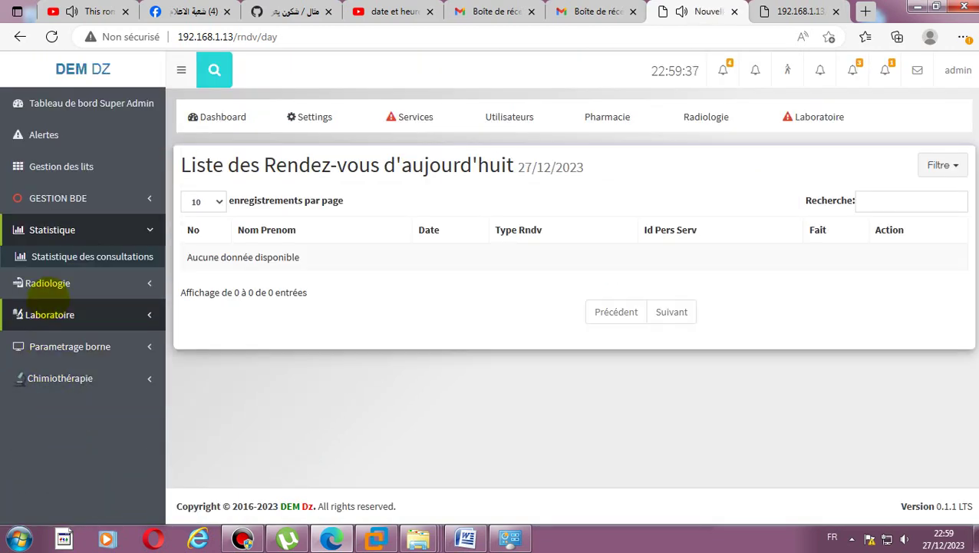
left_click(59, 262)
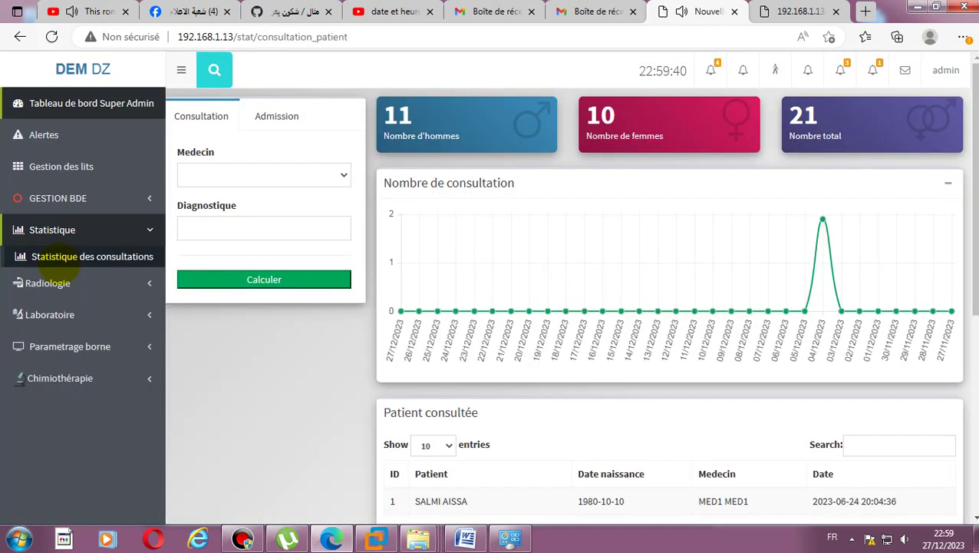
scroll(244, 306, "down", 5)
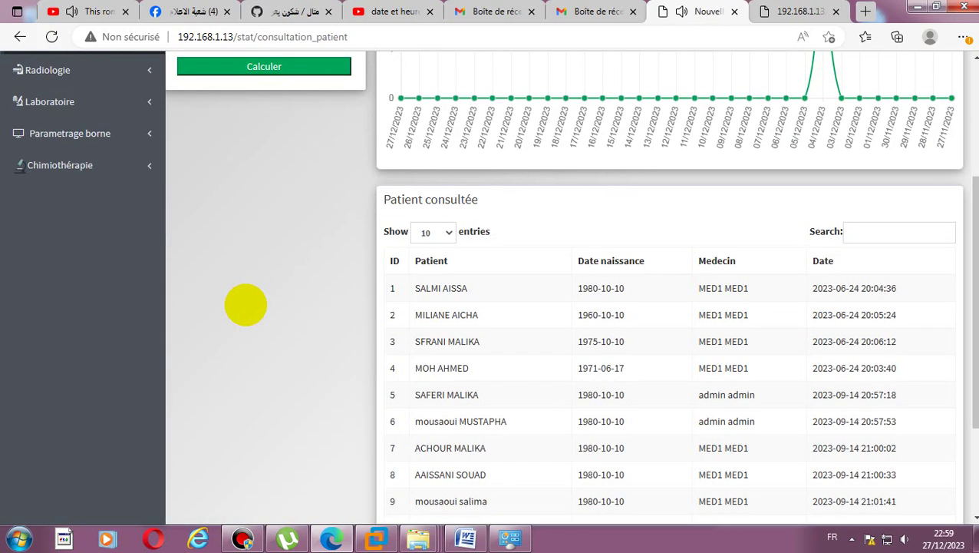
scroll(246, 305, "up", 5)
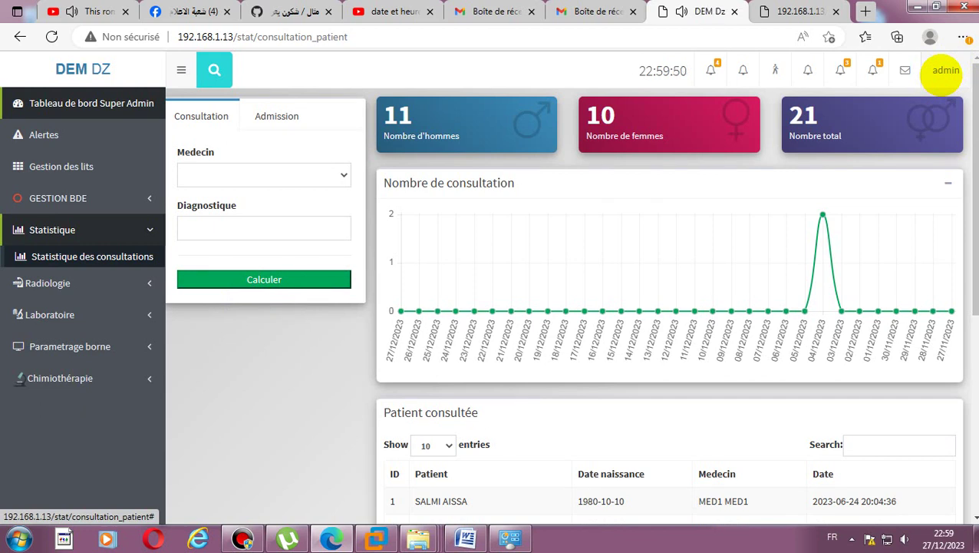
- Switch to VMware Workstation to check the running EPH TISSEMSILT machine, and return to the browser
left_click(946, 70)
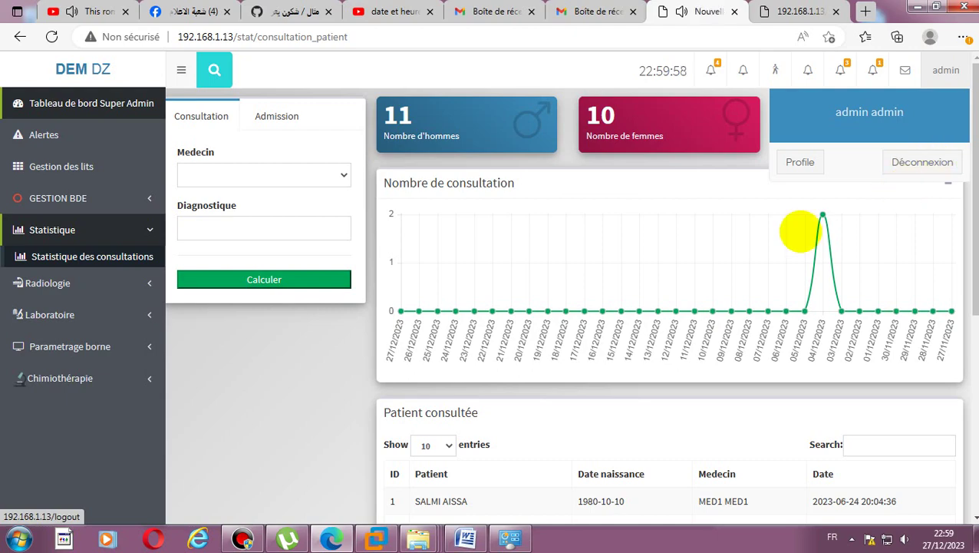
left_click(338, 534)
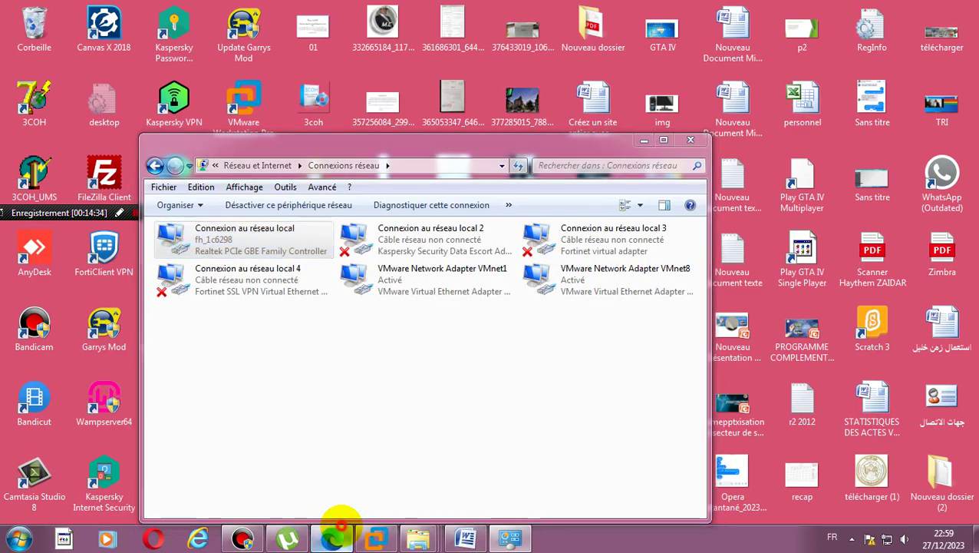
left_click(338, 531)
left_click(376, 537)
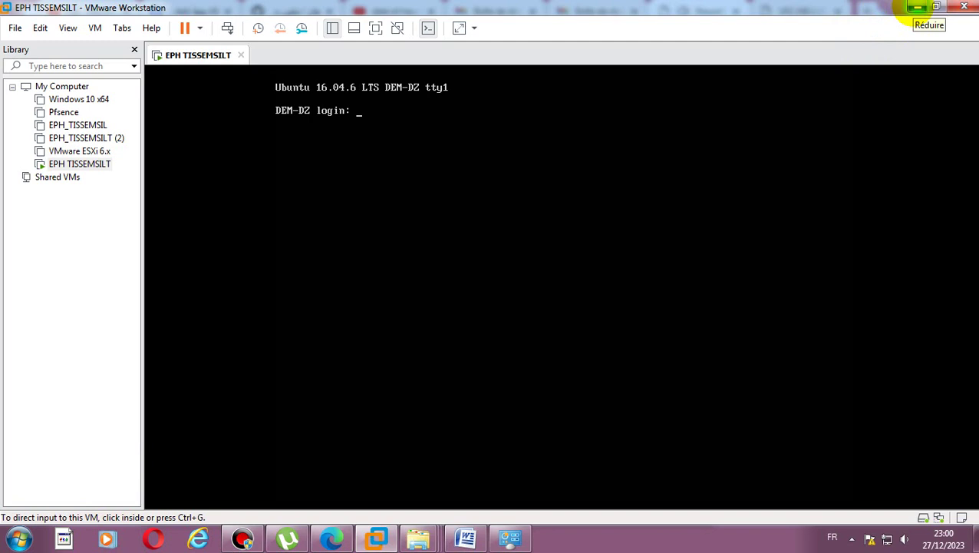
left_click(917, 8)
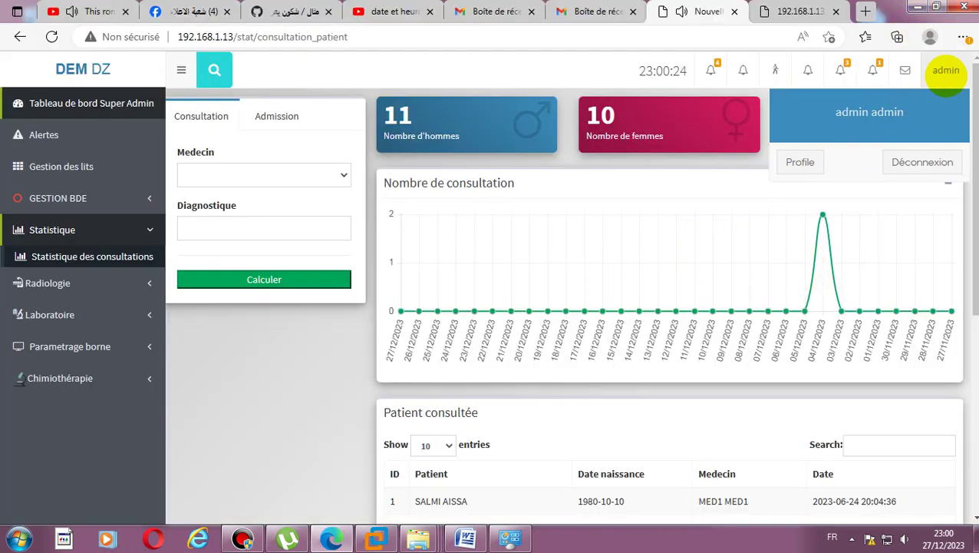
- Log out of the admin account
left_click(946, 70)
left_click(946, 70)
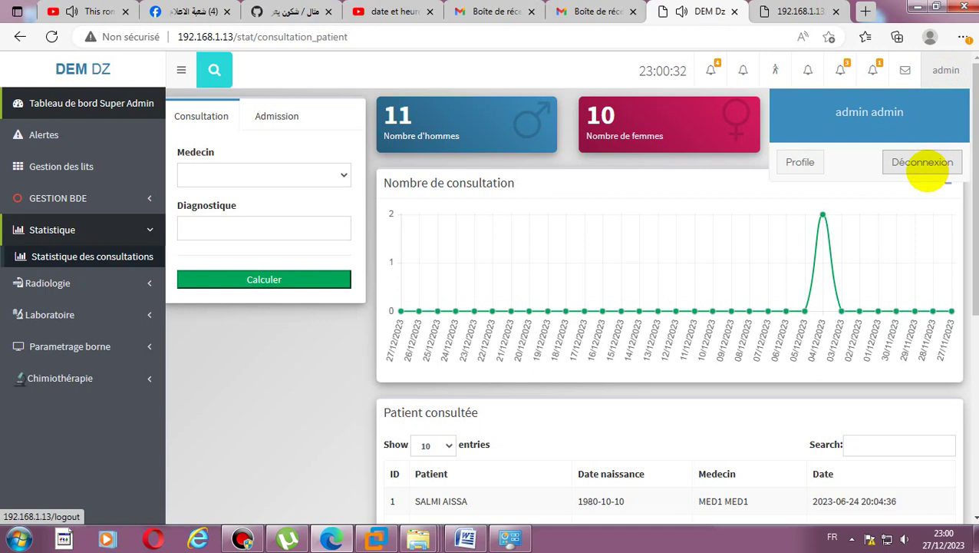
left_click(923, 162)
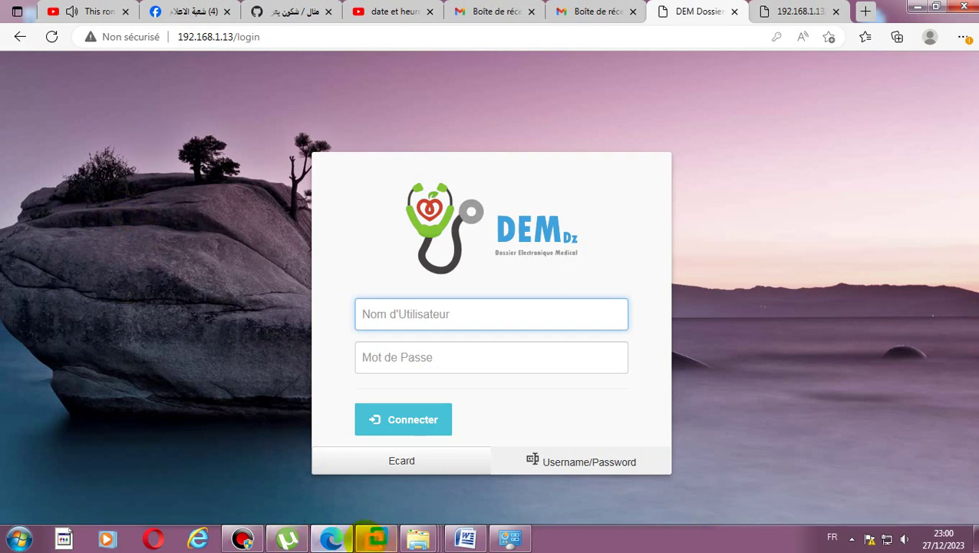
left_click(241, 539)
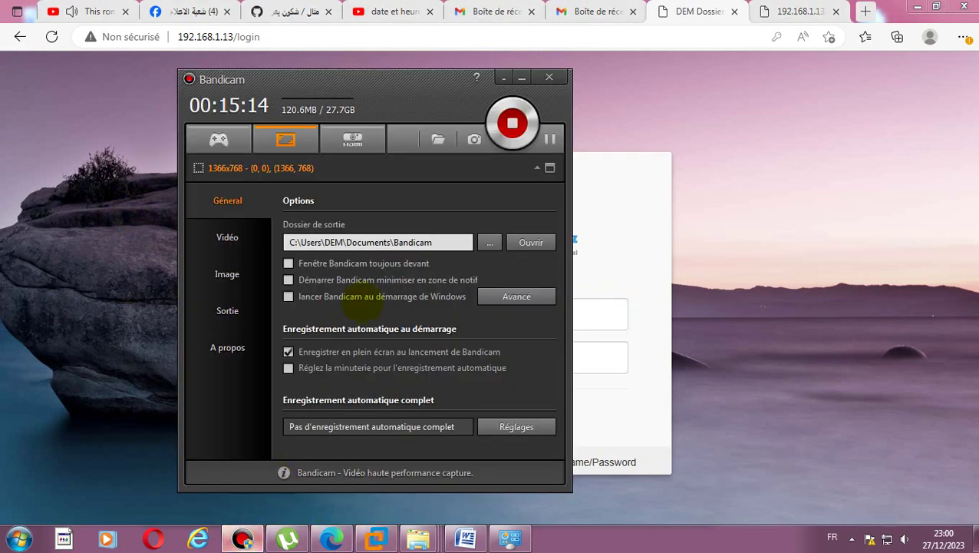